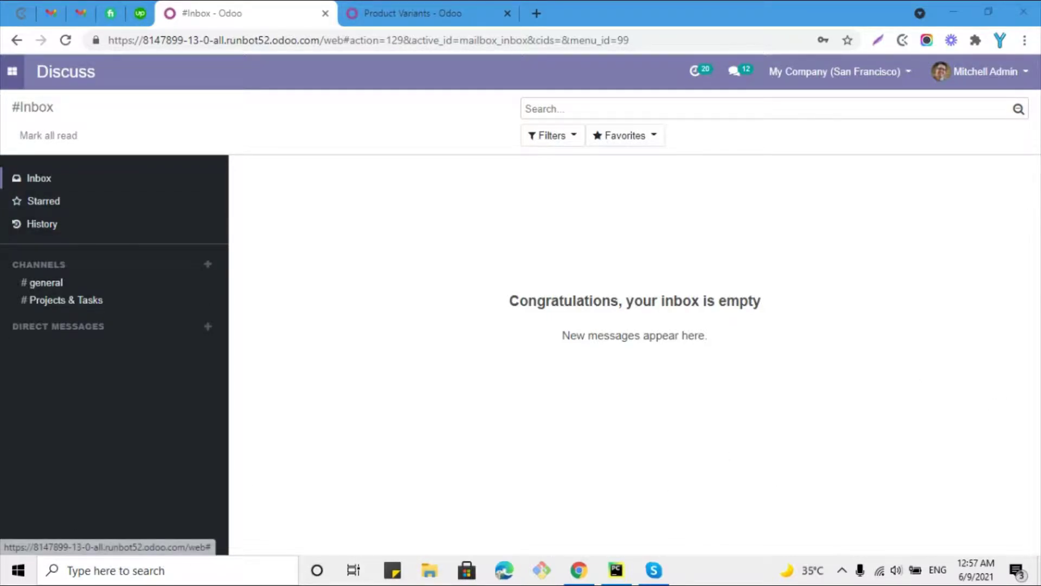
Open the Settings app from the apps menu and dismiss the error message
{"action": "left_click", "coordinate": [12, 71]}
{"action": "scroll", "coordinate": [51, 464], "scroll_direction": "down", "scroll_amount": 4}
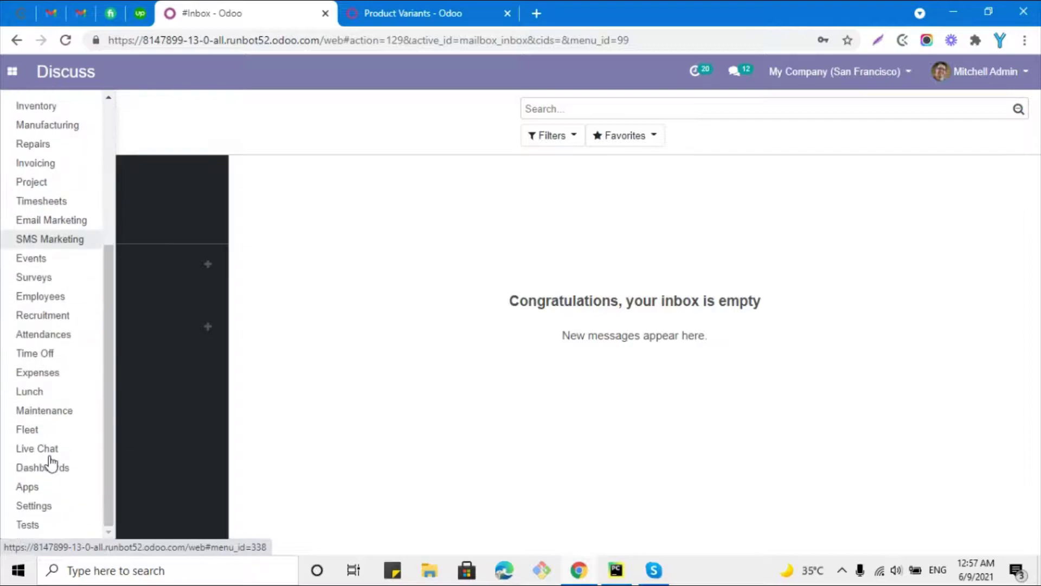
{"action": "left_click", "coordinate": [33, 510]}
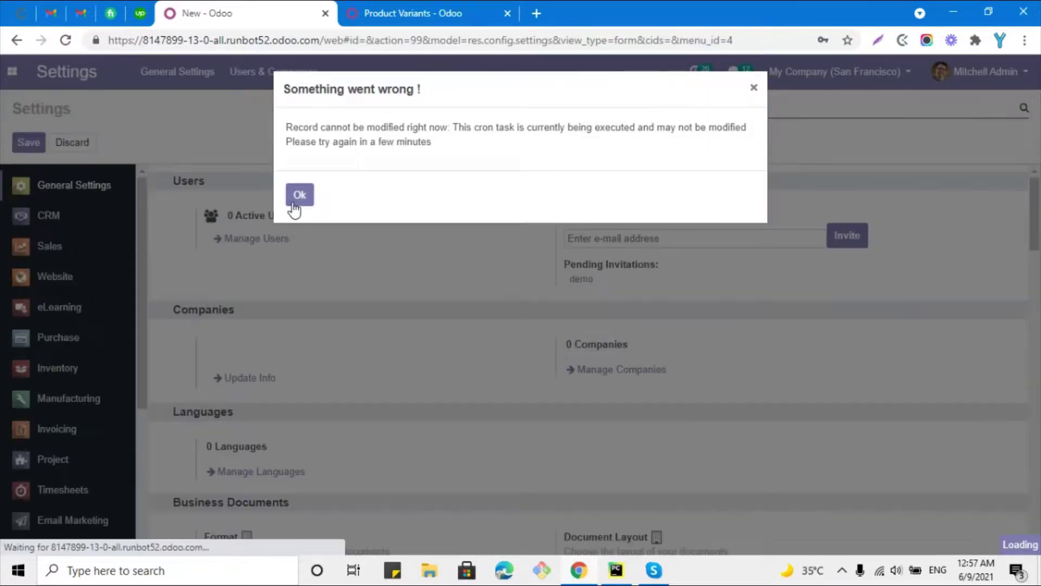
{"action": "left_click", "coordinate": [297, 199]}
Scroll to About and select the Odoo 13.0 (Community Edition) version line
{"action": "scroll", "coordinate": [372, 318], "scroll_direction": "down", "scroll_amount": 15}
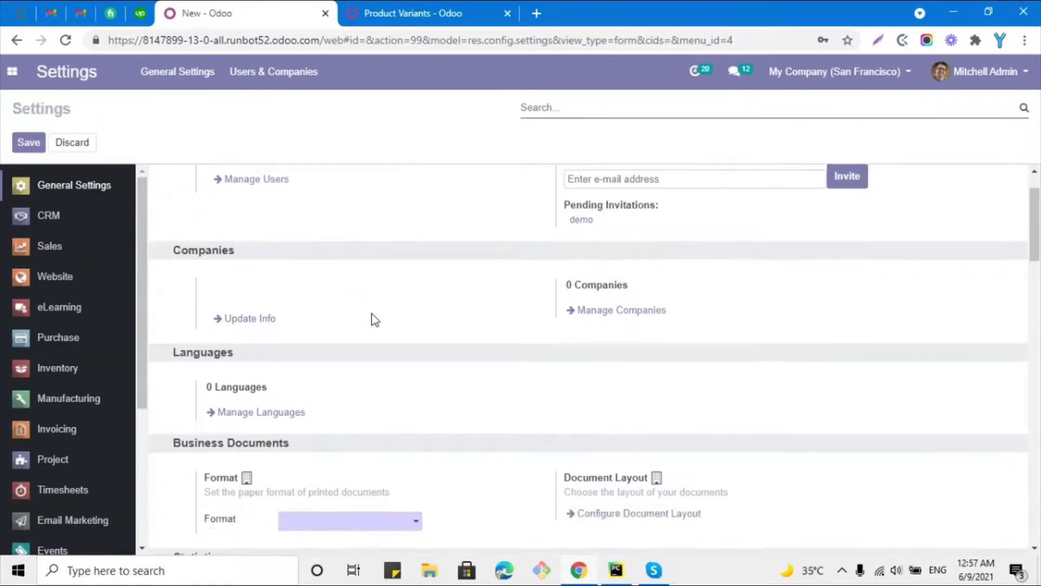
{"action": "scroll", "coordinate": [259, 477], "scroll_direction": "down", "scroll_amount": 4}
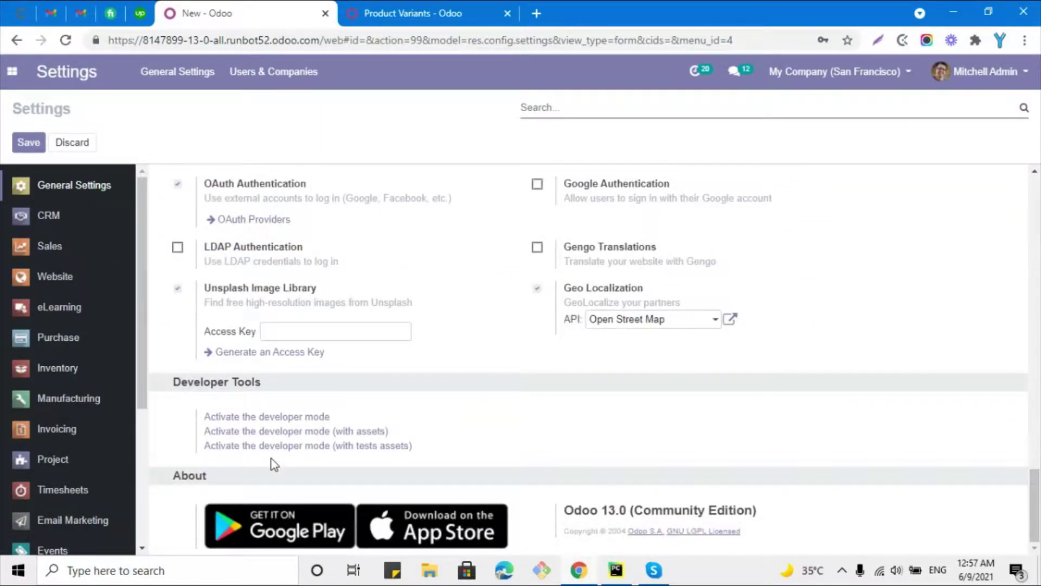
{"action": "triple_click", "coordinate": [610, 507]}
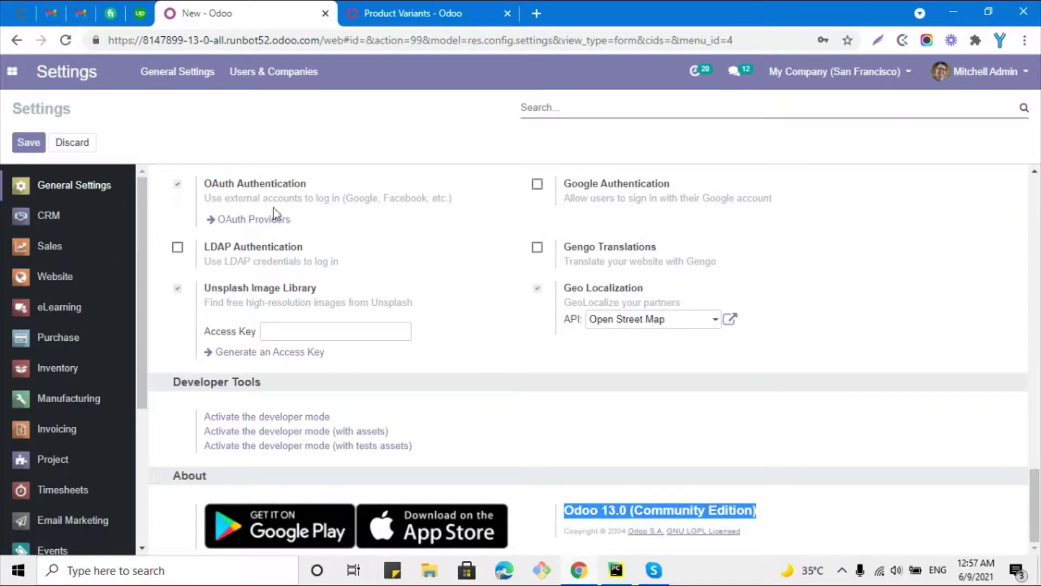
{"action": "left_click", "coordinate": [12, 71]}
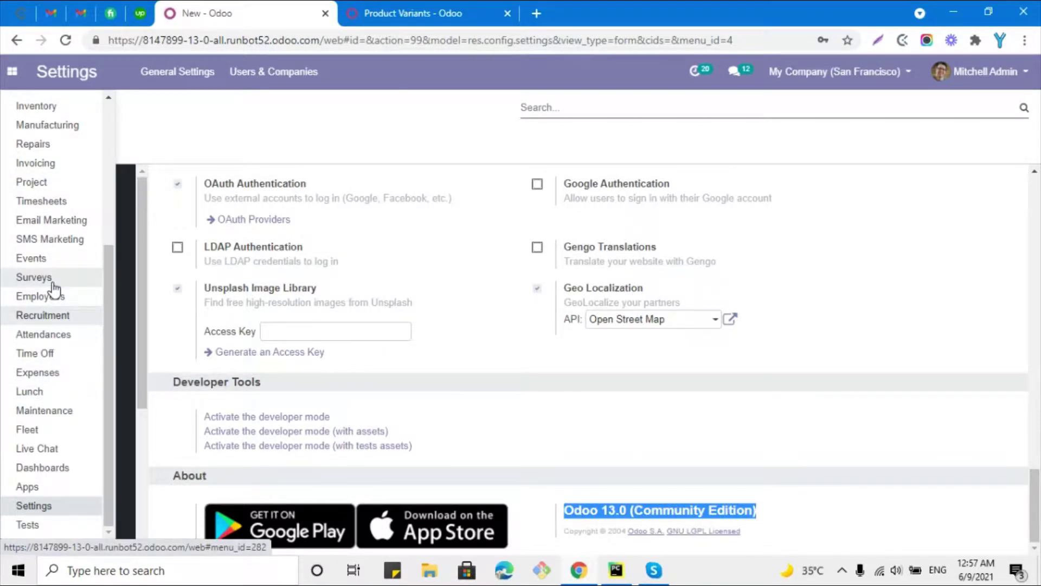
{"action": "scroll", "coordinate": [32, 271], "scroll_direction": "up", "scroll_amount": 3}
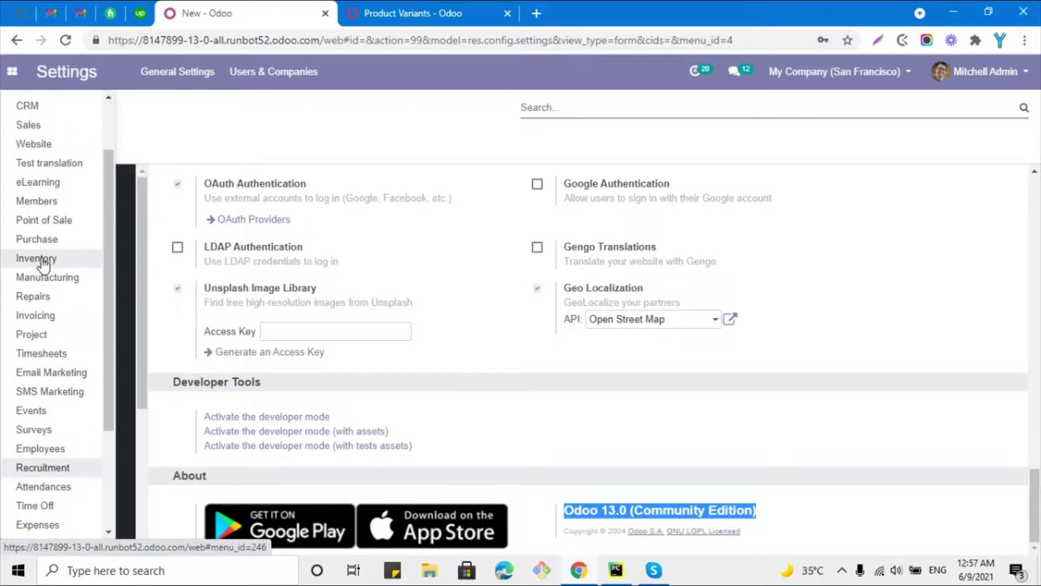
In Inventory, check that PROD1, PROD2 and PROD3 each have 0.000 on hand, then return to the overview
{"action": "left_click", "coordinate": [35, 258]}
{"action": "left_click", "coordinate": [399, 8]}
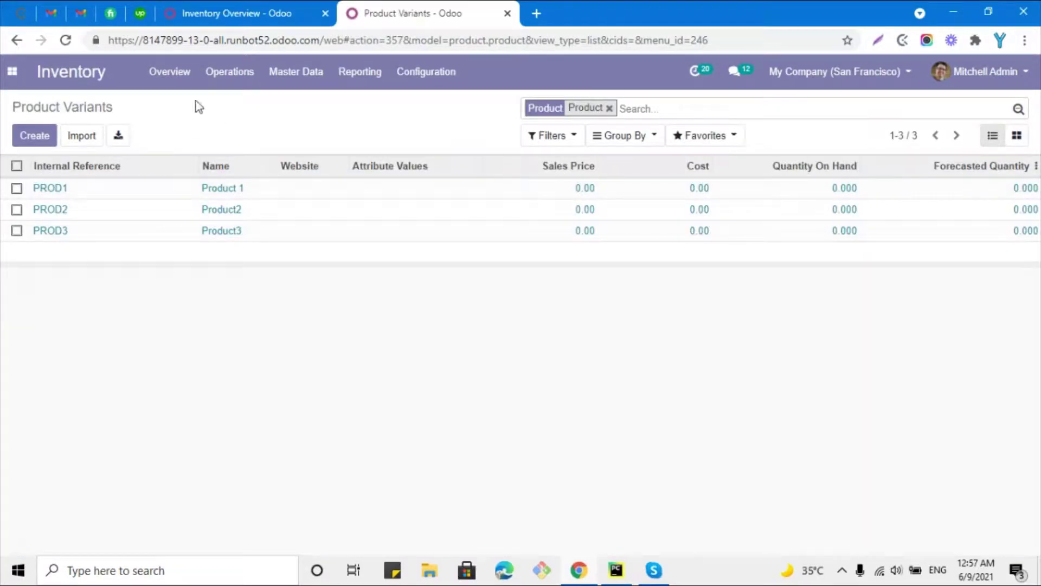
{"action": "left_click", "coordinate": [17, 166]}
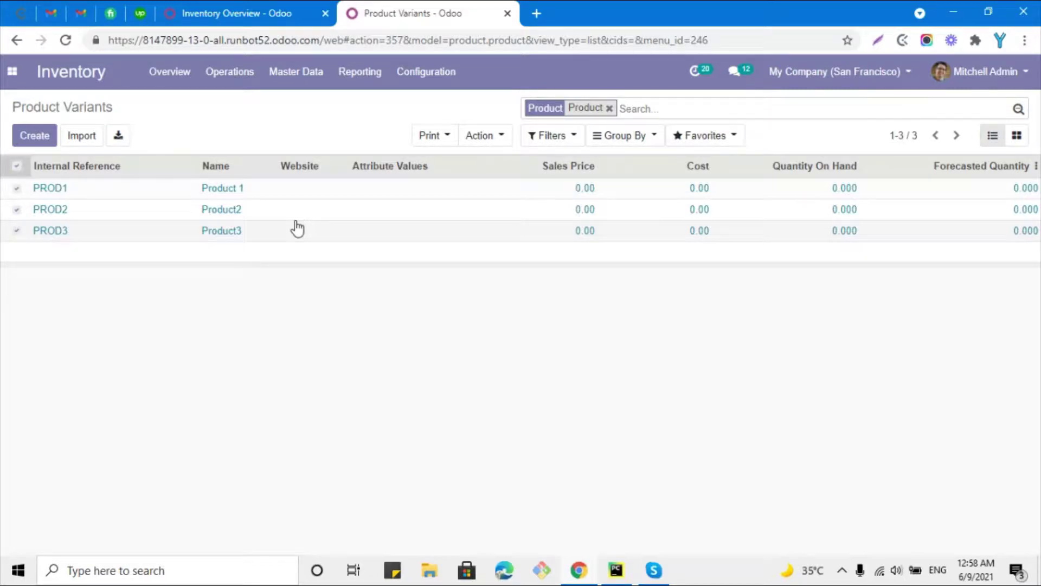
{"action": "left_click", "coordinate": [282, 15]}
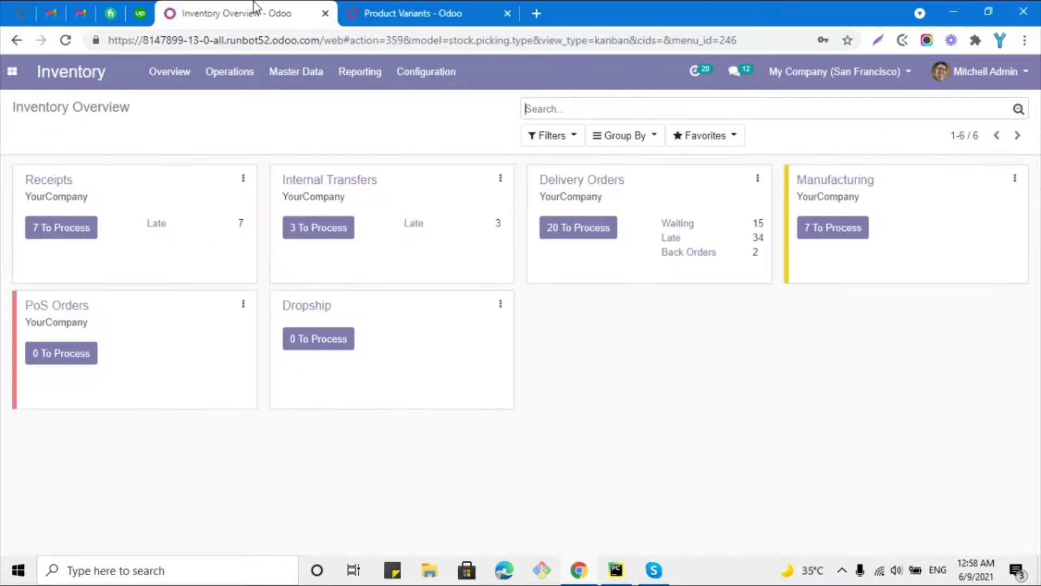
Go to Operations > Inventory Adjustments and create a new adjustment
{"action": "left_click", "coordinate": [230, 76]}
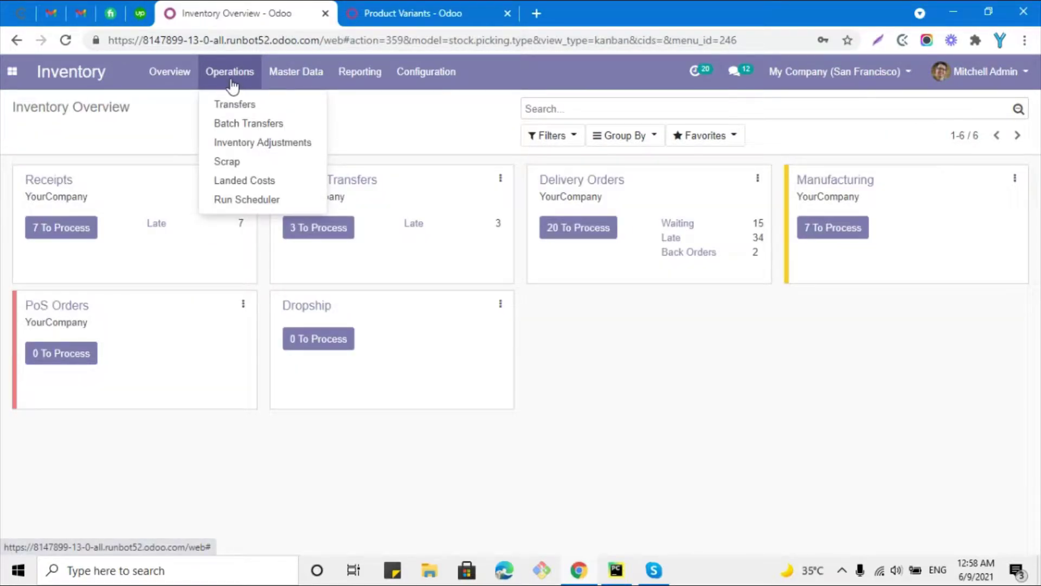
{"action": "left_click", "coordinate": [38, 83]}
{"action": "left_click", "coordinate": [230, 72]}
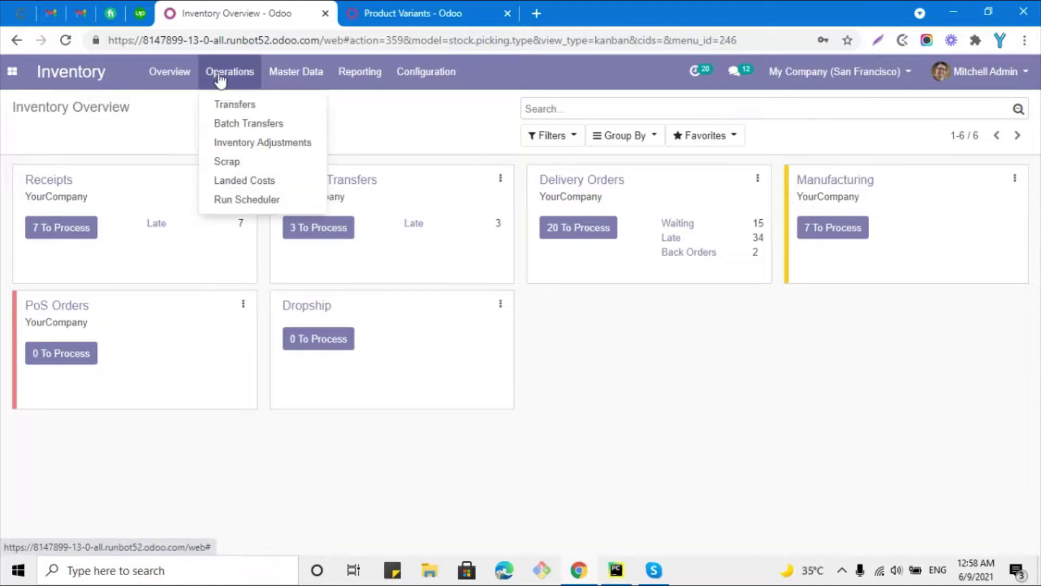
{"action": "left_click", "coordinate": [236, 143]}
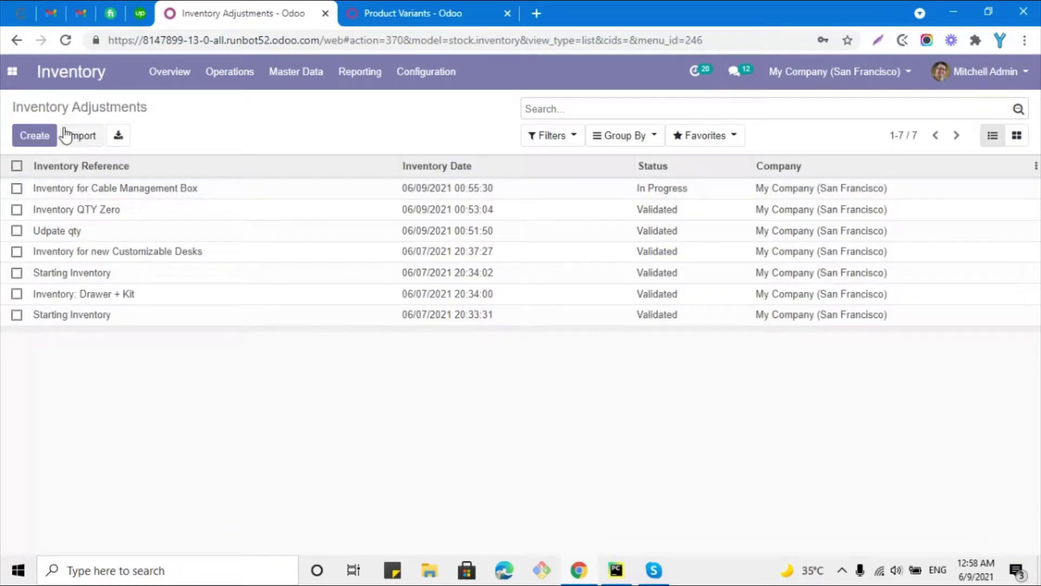
{"action": "left_click", "coordinate": [28, 138]}
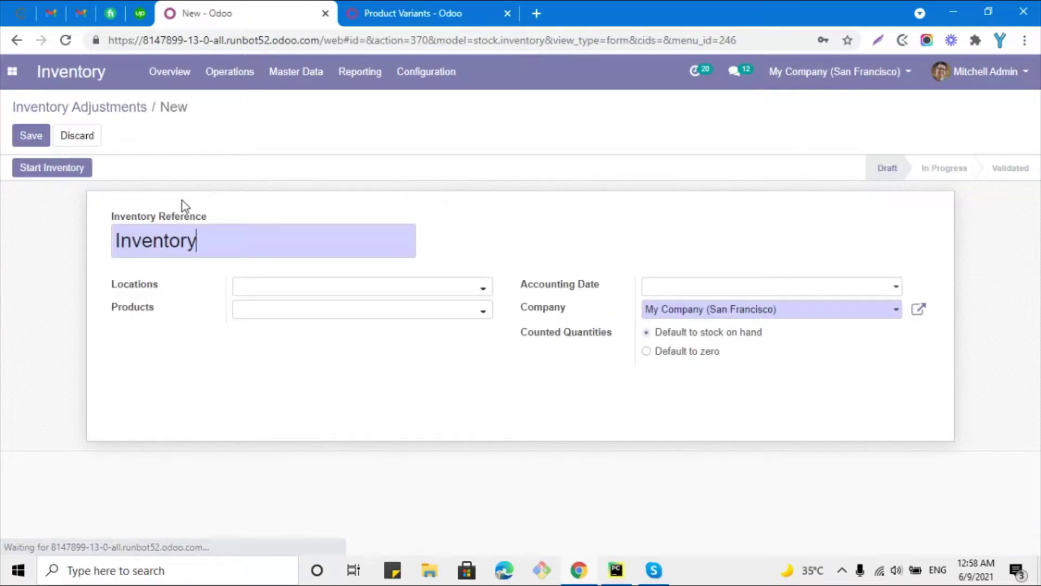
Name the adjustment 'Update qty on hand', set its location to WH/Stock, and save it
{"action": "key", "text": "BackSpace"}
{"action": "key", "text": "BackSpace"}
{"action": "key", "text": "BackSpace"}
{"action": "key", "text": "BackSpace"}
{"action": "key", "text": "BackSpace"}
{"action": "key", "text": "BackSpace"}
{"action": "key", "text": "BackSpace"}
{"action": "key", "text": "BackSpace"}
{"action": "key", "text": "BackSpace"}
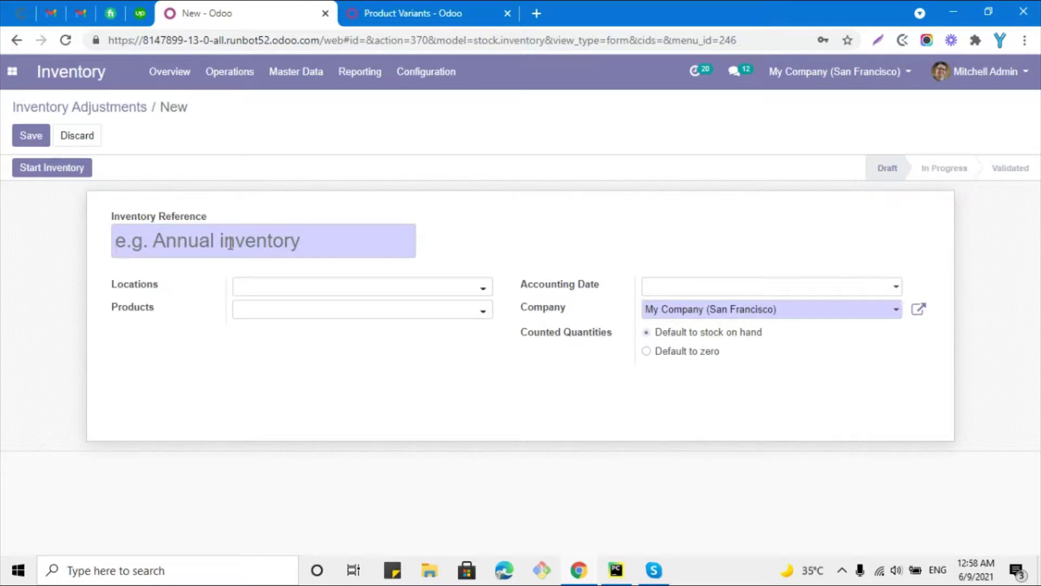
{"action": "type", "text": "Update qty on hand"}
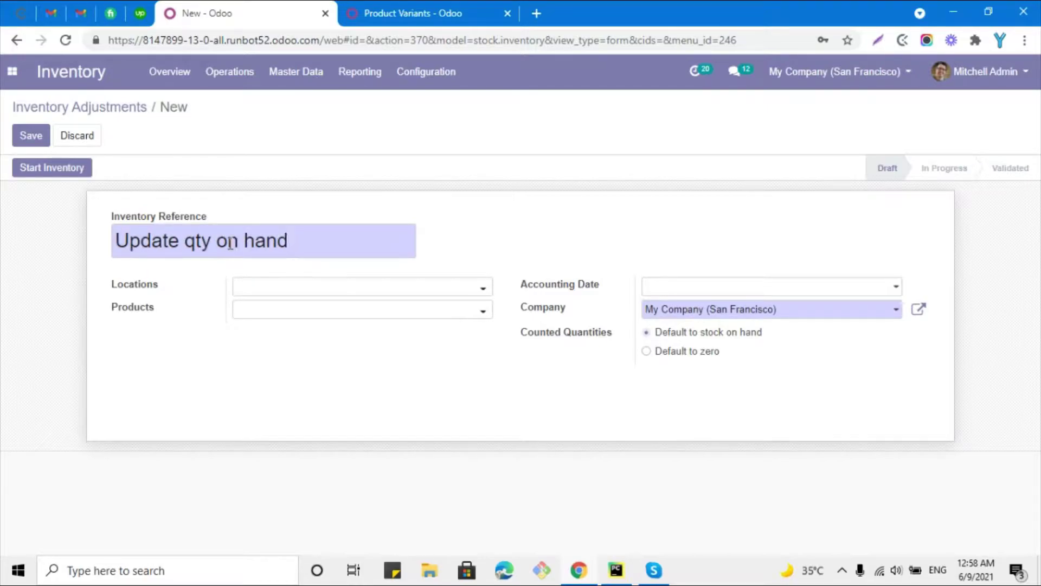
{"action": "left_click", "coordinate": [288, 289]}
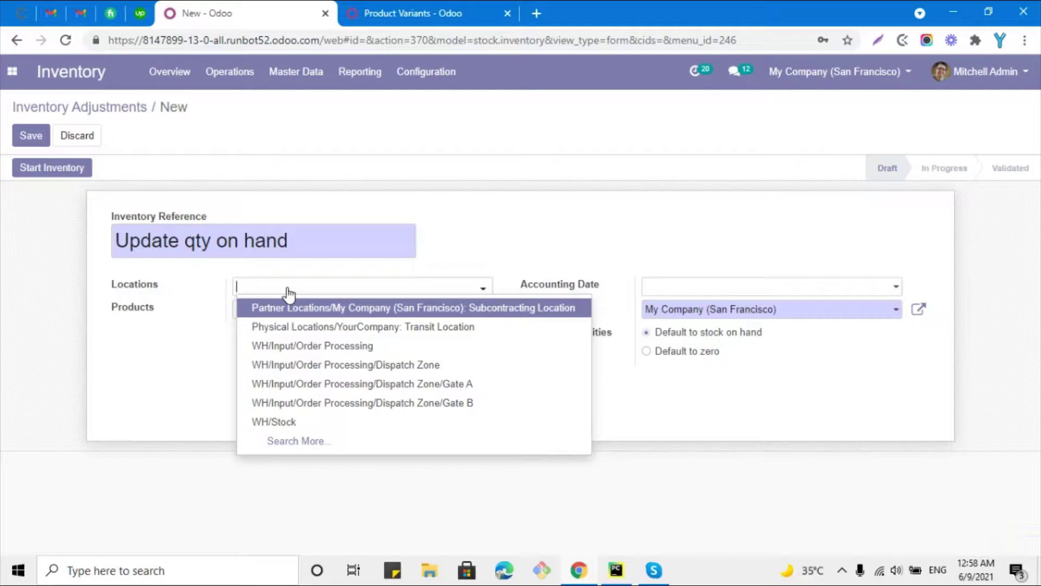
{"action": "key", "text": "Down"}
{"action": "key", "text": "Down"}
{"action": "key", "text": "Down"}
{"action": "key", "text": "Down"}
{"action": "key", "text": "Down"}
{"action": "key", "text": "Down"}
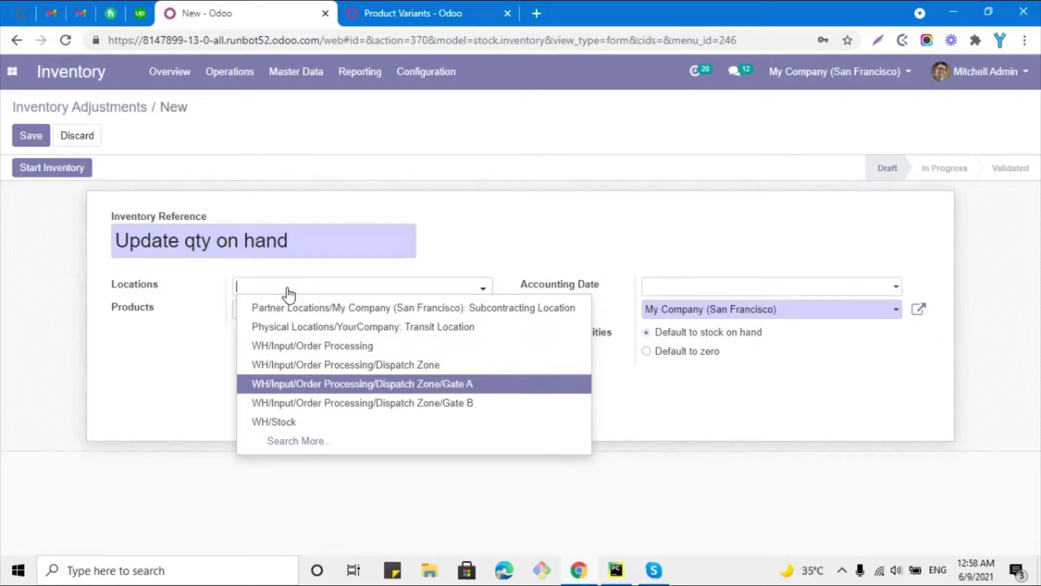
{"action": "key", "text": "Return"}
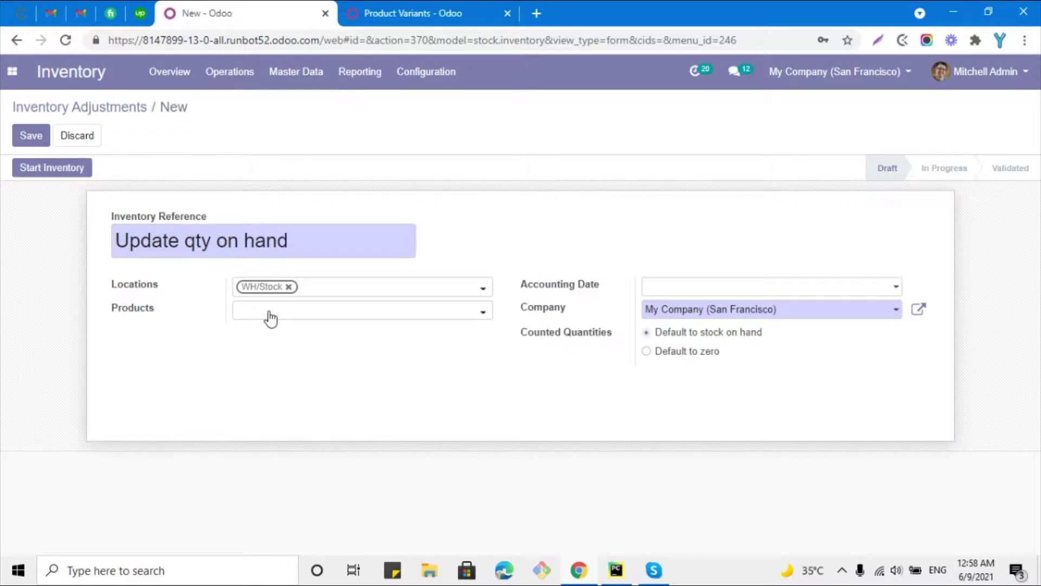
{"action": "left_click", "coordinate": [270, 315]}
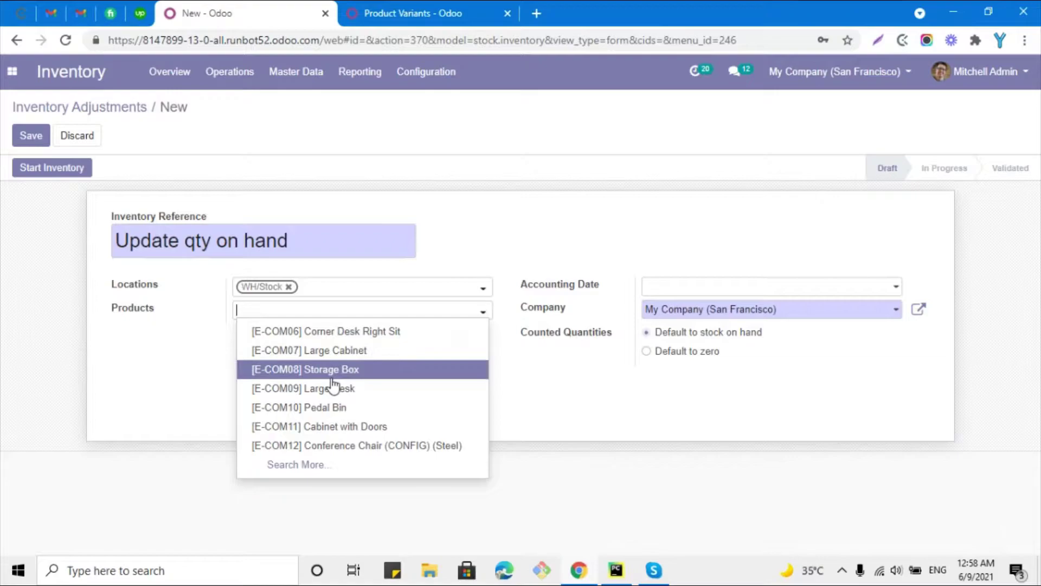
{"action": "mouse_move", "coordinate": [131, 310]}
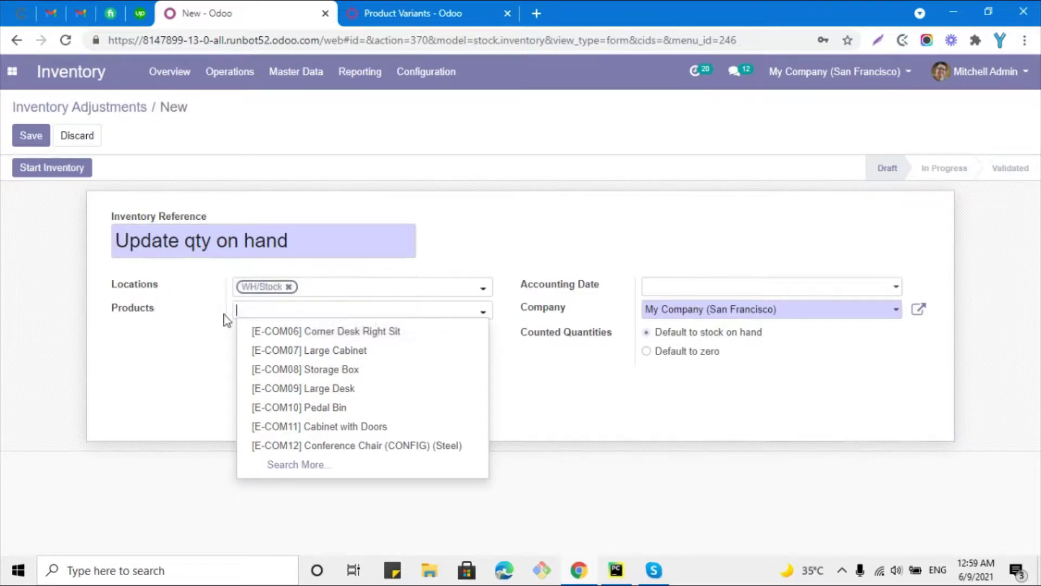
{"action": "left_click", "coordinate": [32, 139]}
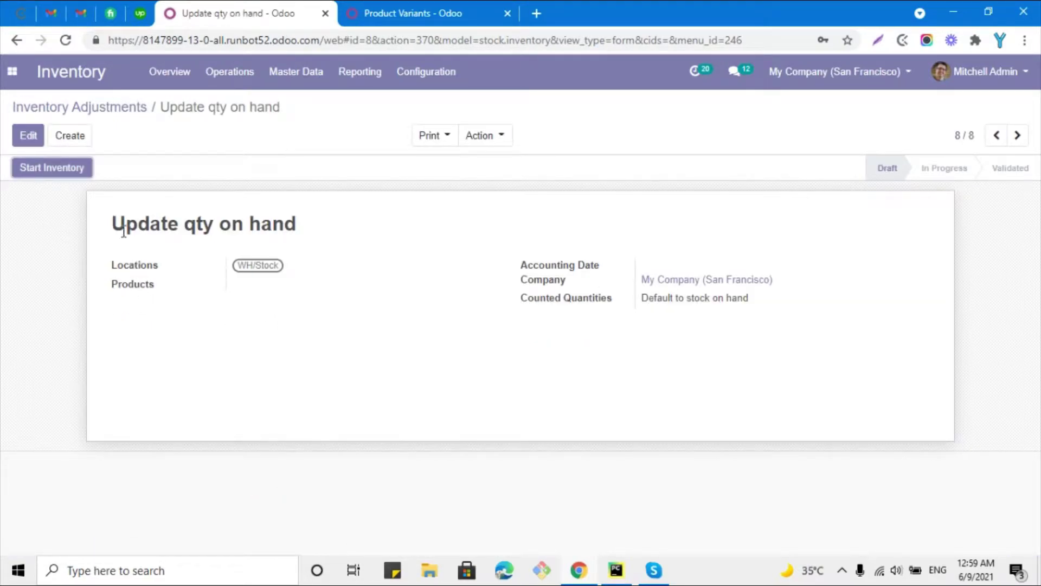
Edit the adjustment, set counted quantities to default to zero, and start the inventory
{"action": "left_click", "coordinate": [24, 138]}
{"action": "mouse_move", "coordinate": [594, 339]}
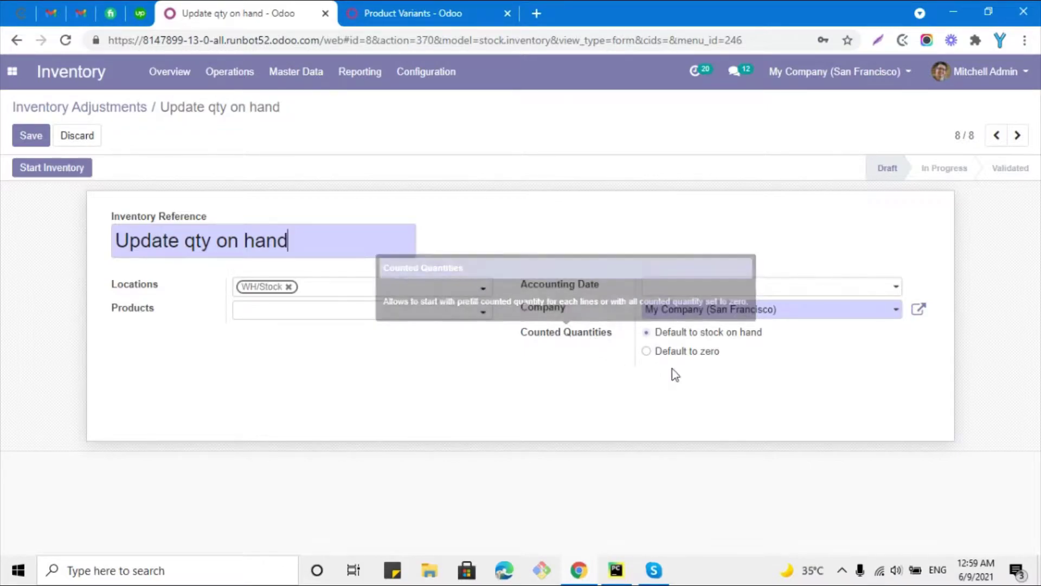
{"action": "left_click", "coordinate": [663, 357]}
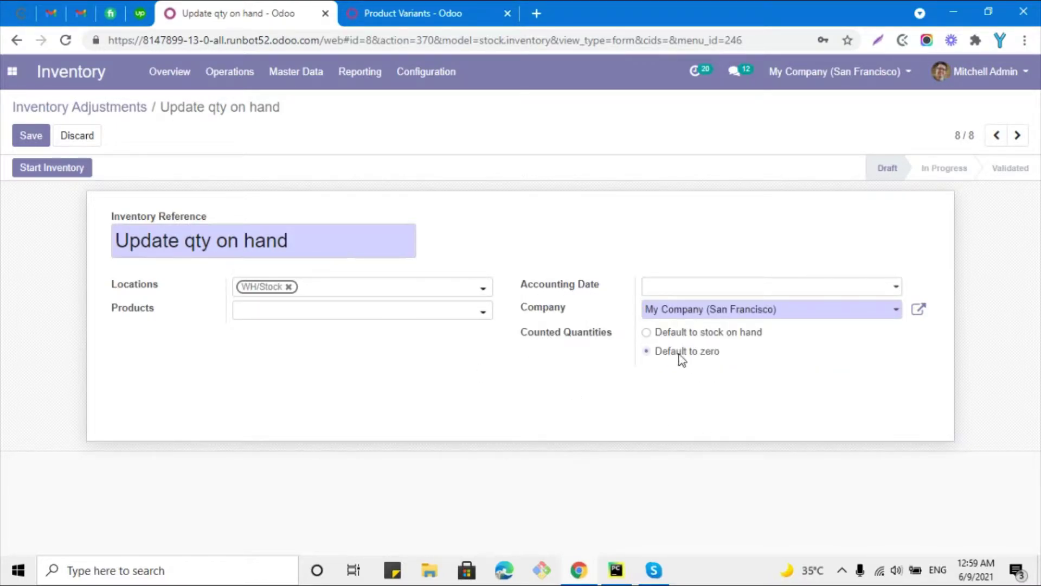
{"action": "left_click", "coordinate": [49, 172]}
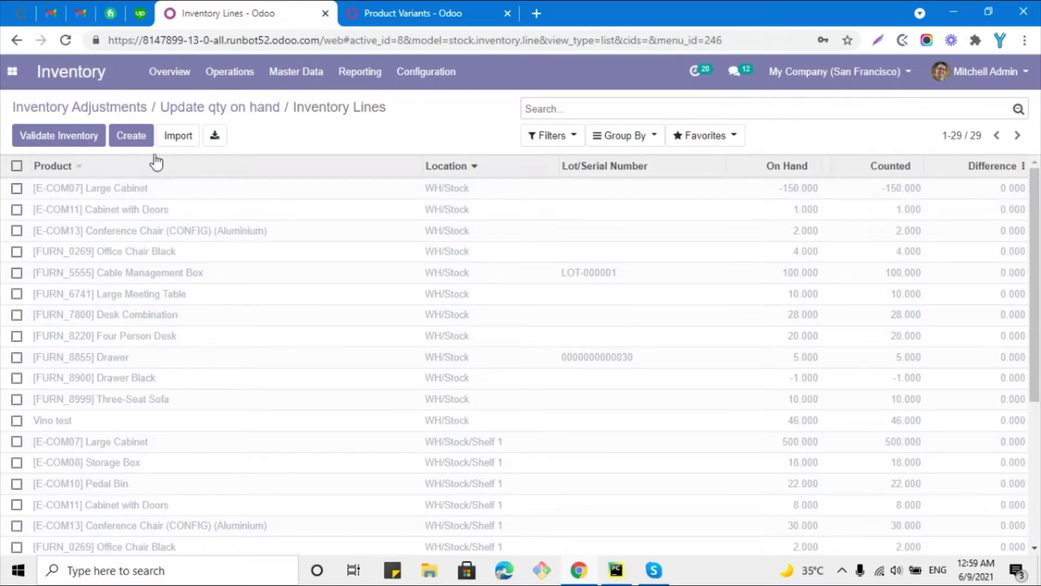
Export the inventory lines to stock.inventory.line (3).xlsx and open it in Excel
{"action": "left_click", "coordinate": [124, 187]}
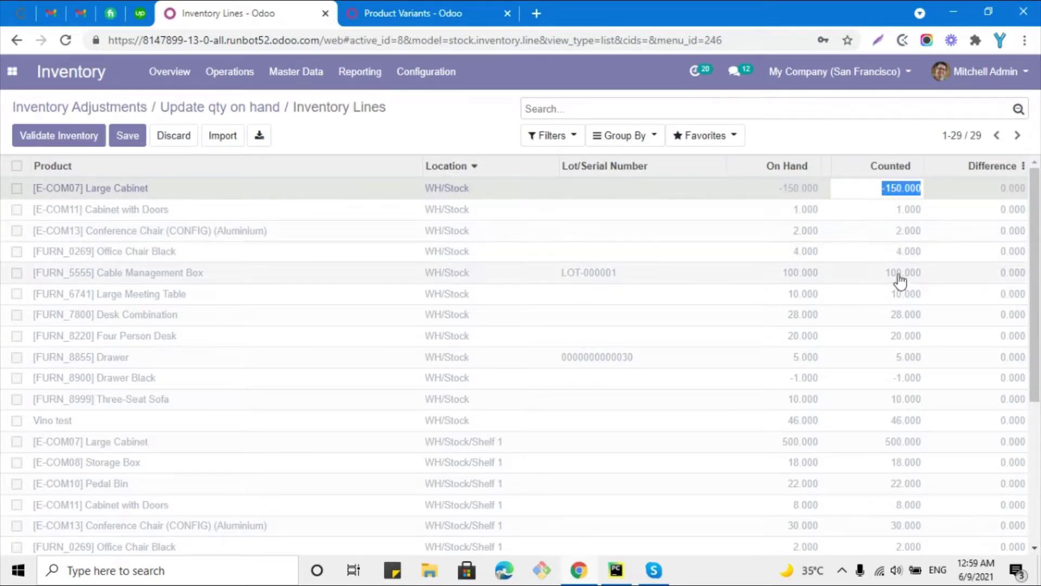
{"action": "left_click", "coordinate": [311, 143]}
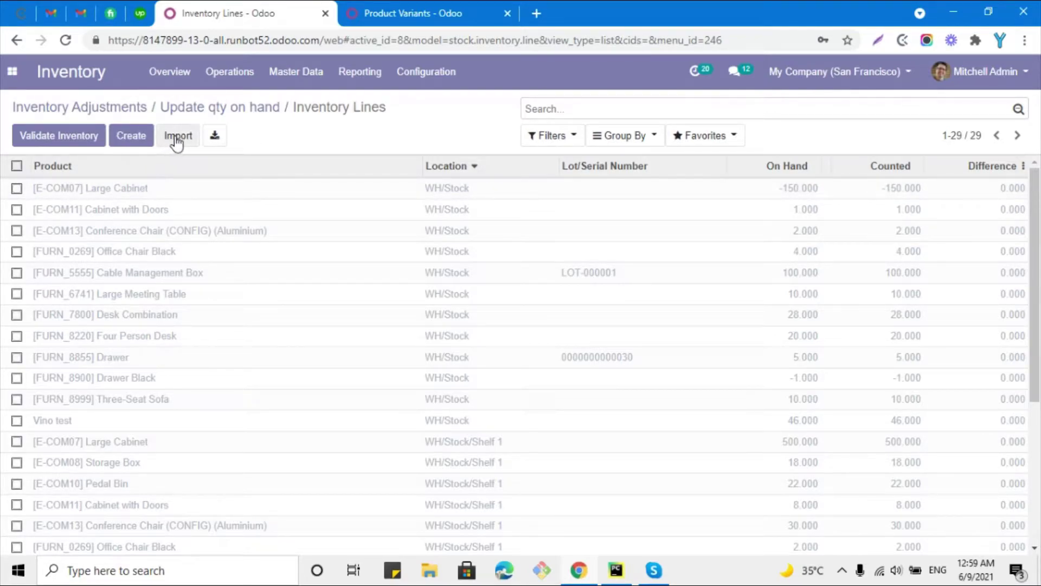
{"action": "left_click", "coordinate": [16, 189]}
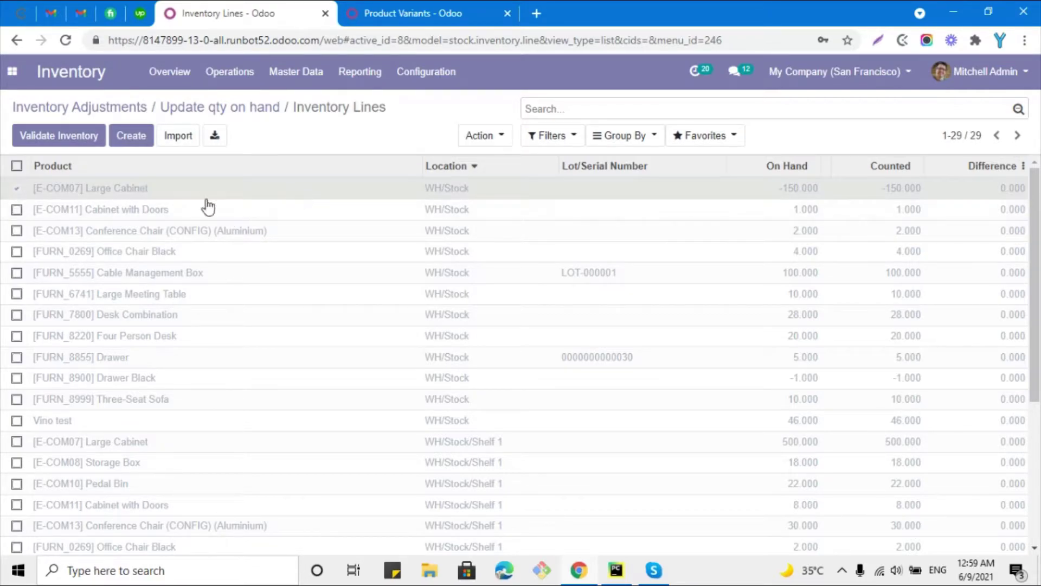
{"action": "left_click", "coordinate": [13, 190]}
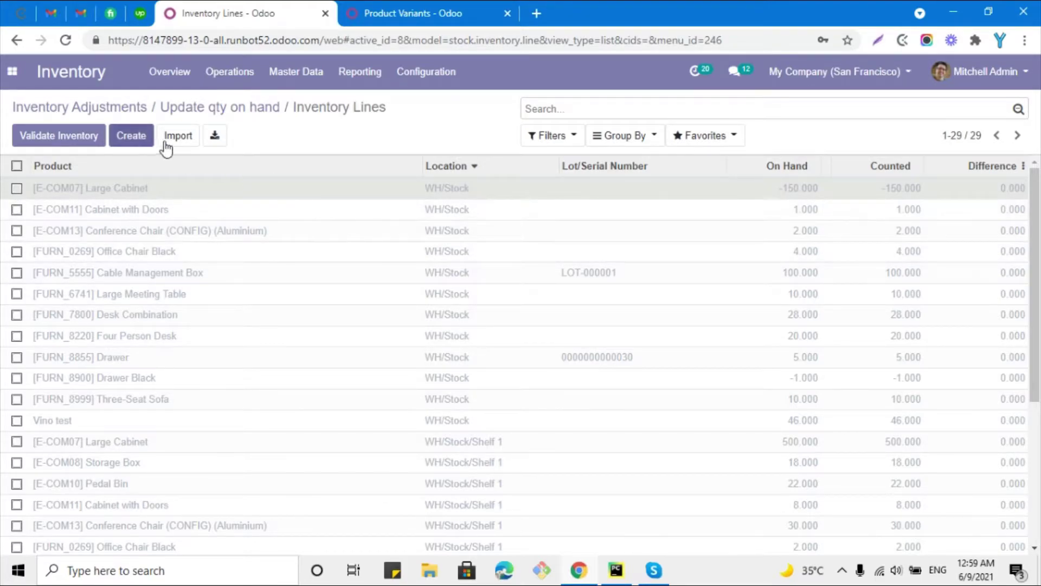
{"action": "left_click", "coordinate": [215, 136]}
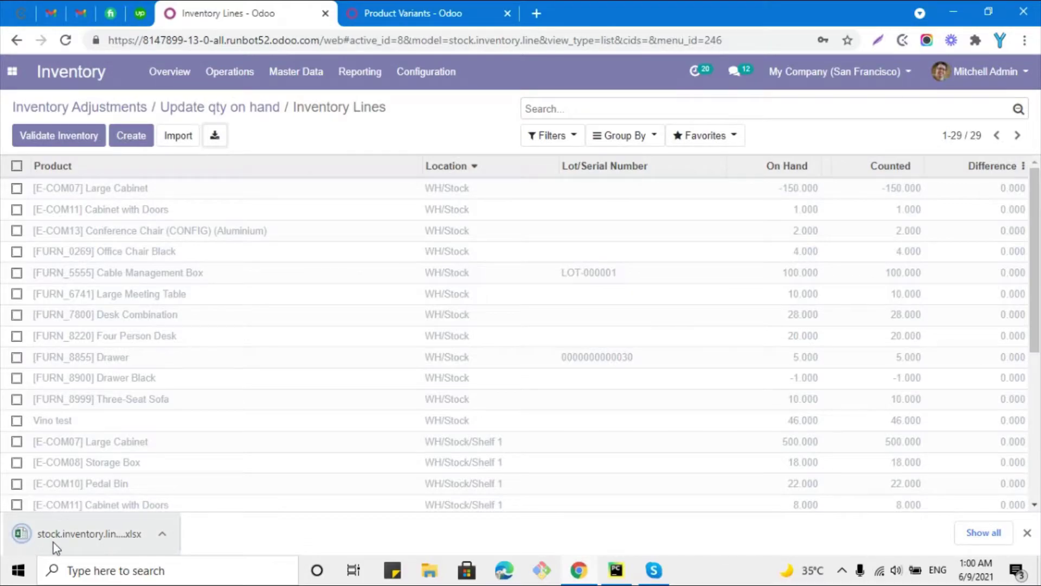
{"action": "left_click", "coordinate": [53, 543]}
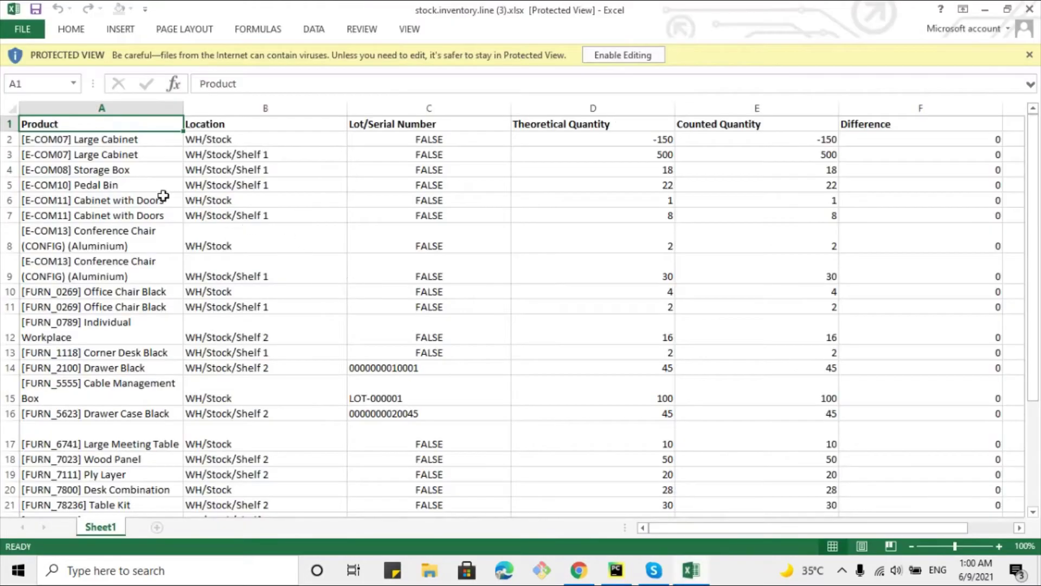
Clear rows 3 to 30, keeping only the first data row
{"action": "left_click_drag", "start_coordinate": [9, 155], "coordinate": [12, 473]}
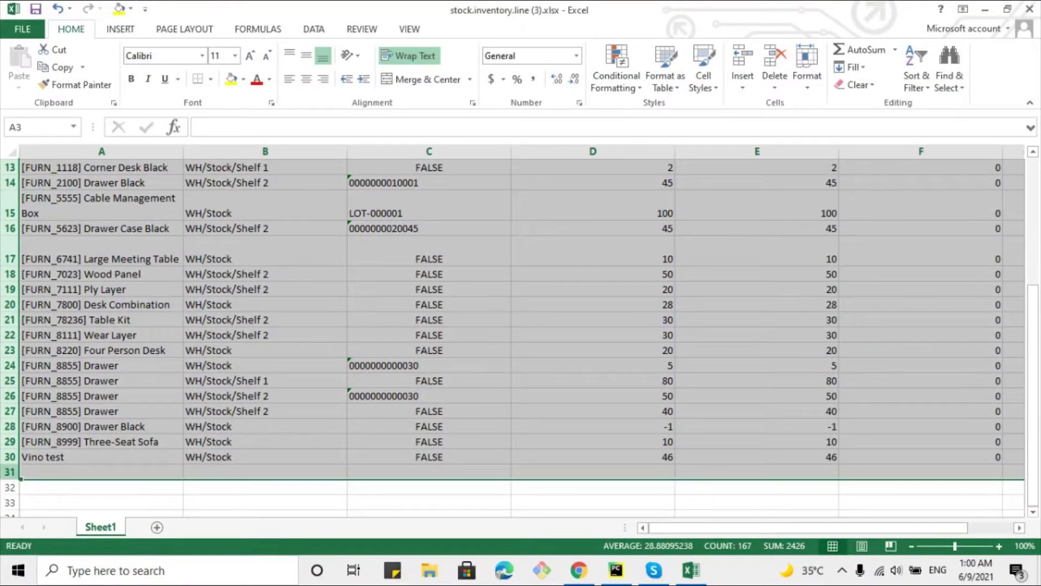
{"action": "key", "text": "Delete"}
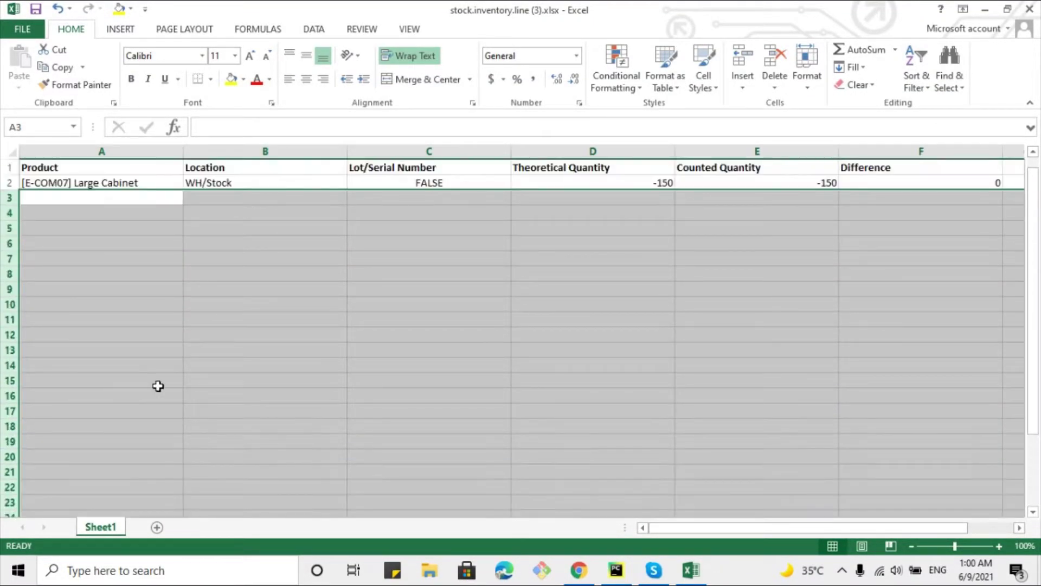
{"action": "left_click", "coordinate": [89, 183]}
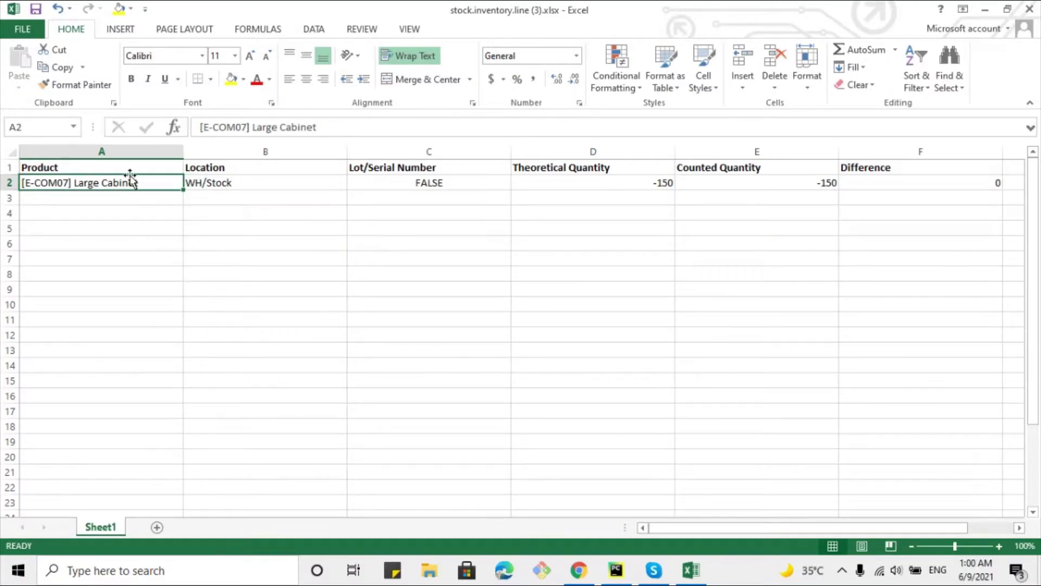
{"action": "left_click", "coordinate": [223, 185]}
{"action": "left_click", "coordinate": [385, 187]}
Delete the Lot/Serial Number, Theoretical Quantity and Difference columns
{"action": "left_click", "coordinate": [412, 146]}
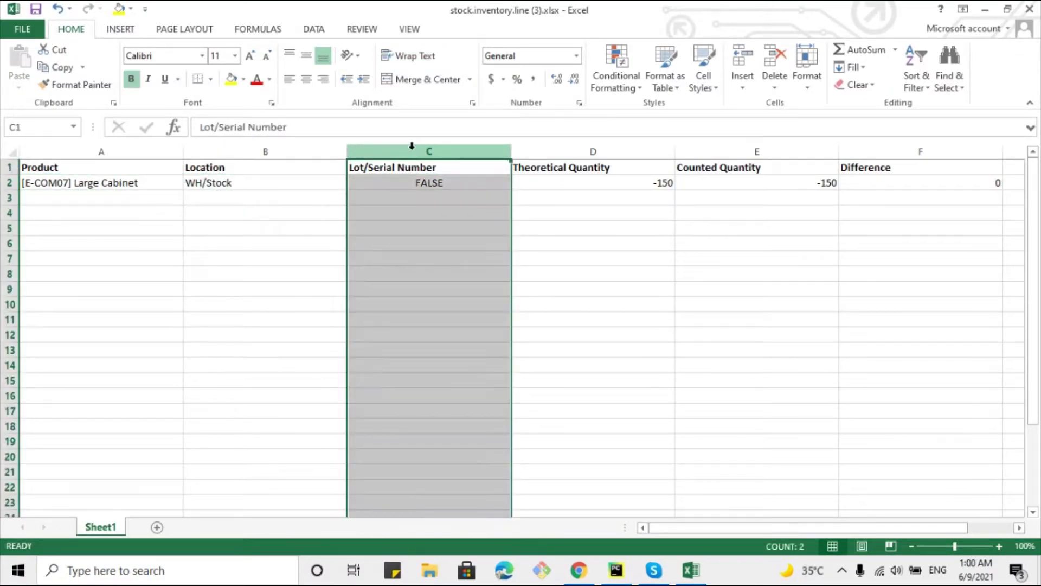
{"action": "right_click", "coordinate": [413, 147]}
{"action": "left_click", "coordinate": [457, 275]}
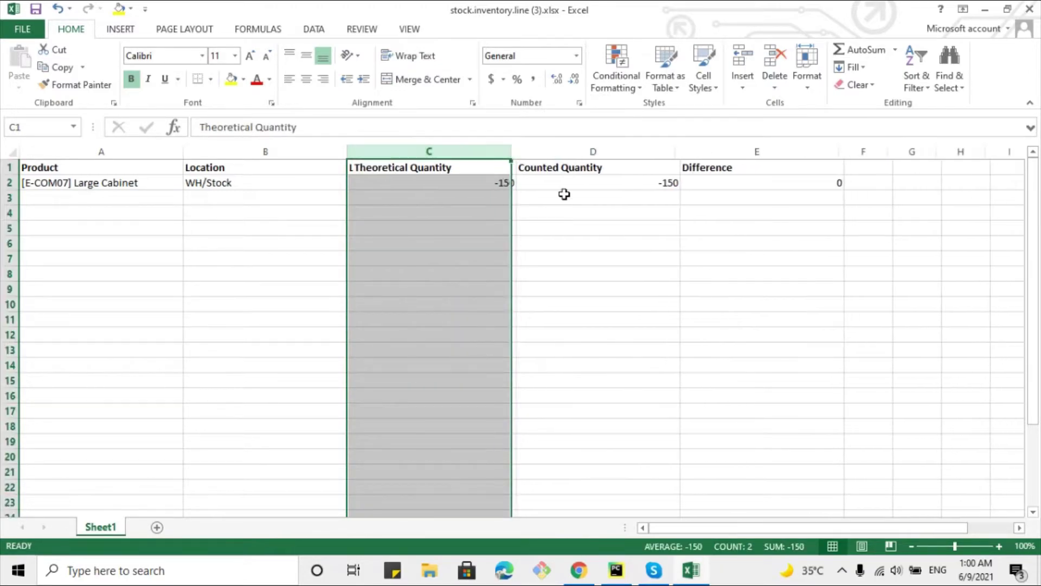
{"action": "right_click", "coordinate": [429, 148]}
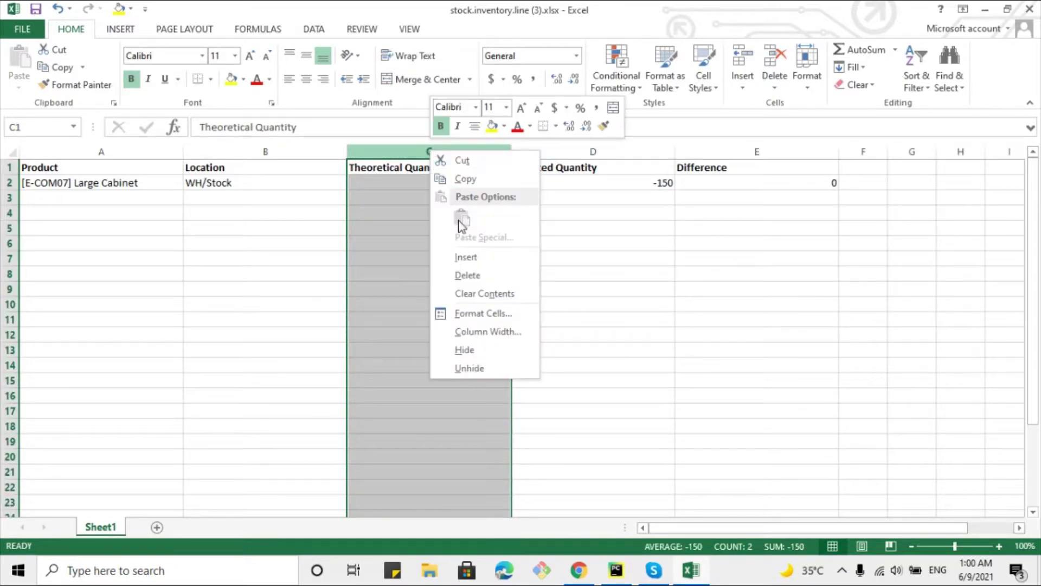
{"action": "left_click", "coordinate": [466, 275]}
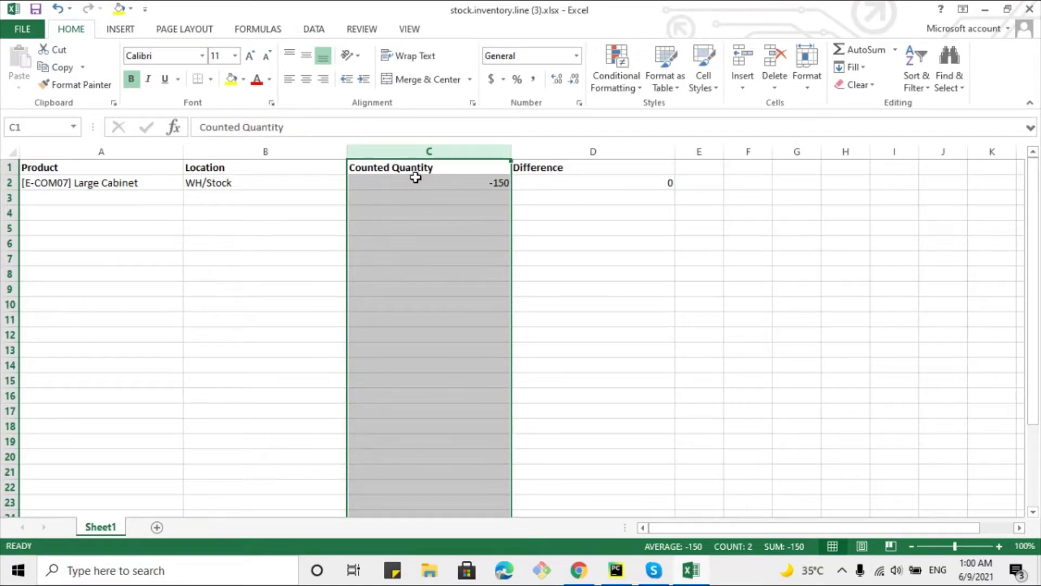
{"action": "left_click", "coordinate": [582, 146]}
{"action": "right_click", "coordinate": [582, 147]}
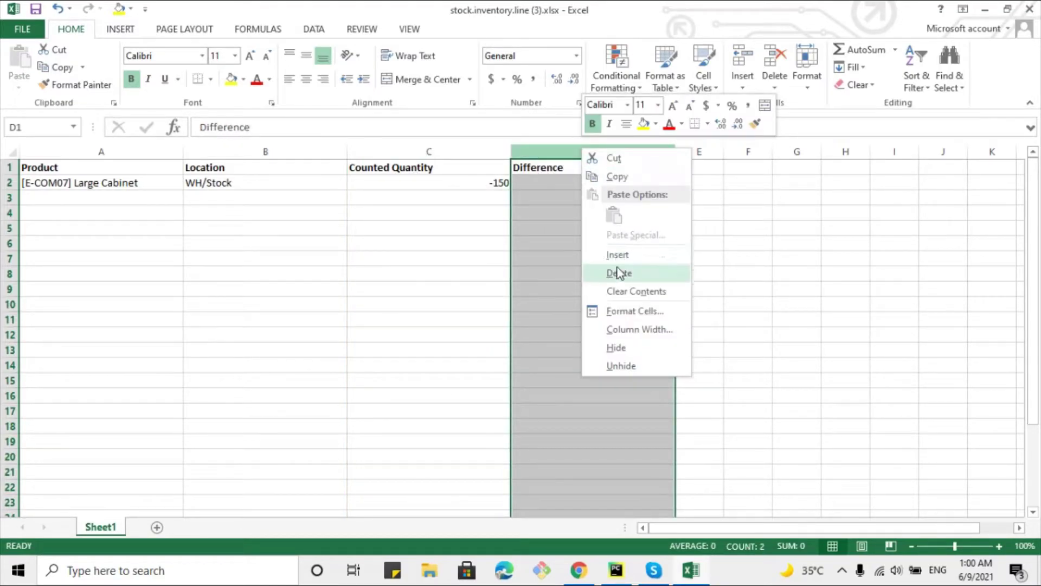
{"action": "left_click", "coordinate": [619, 272]}
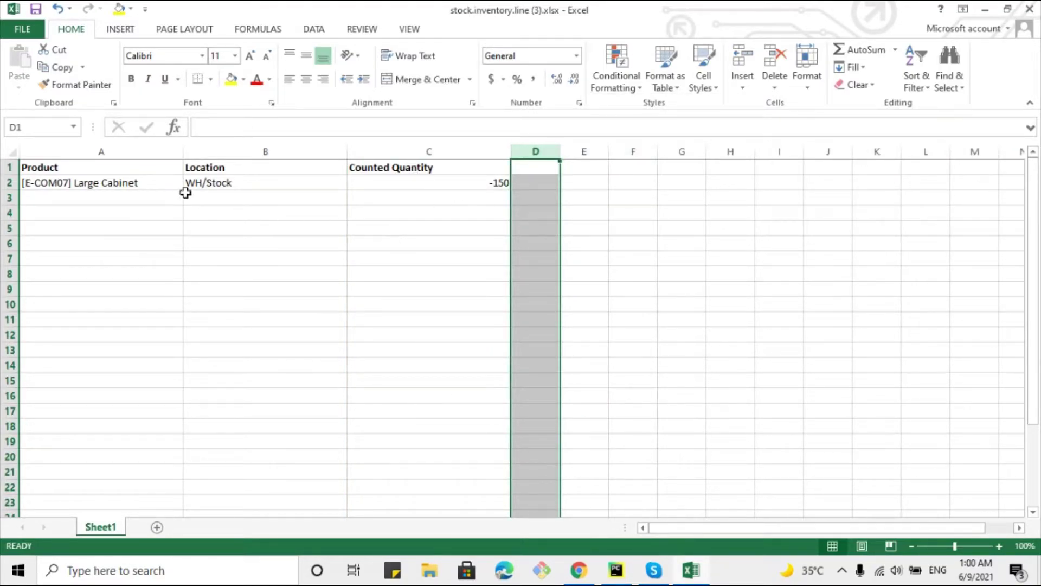
{"action": "left_click", "coordinate": [120, 189]}
{"action": "left_click", "coordinate": [577, 570]}
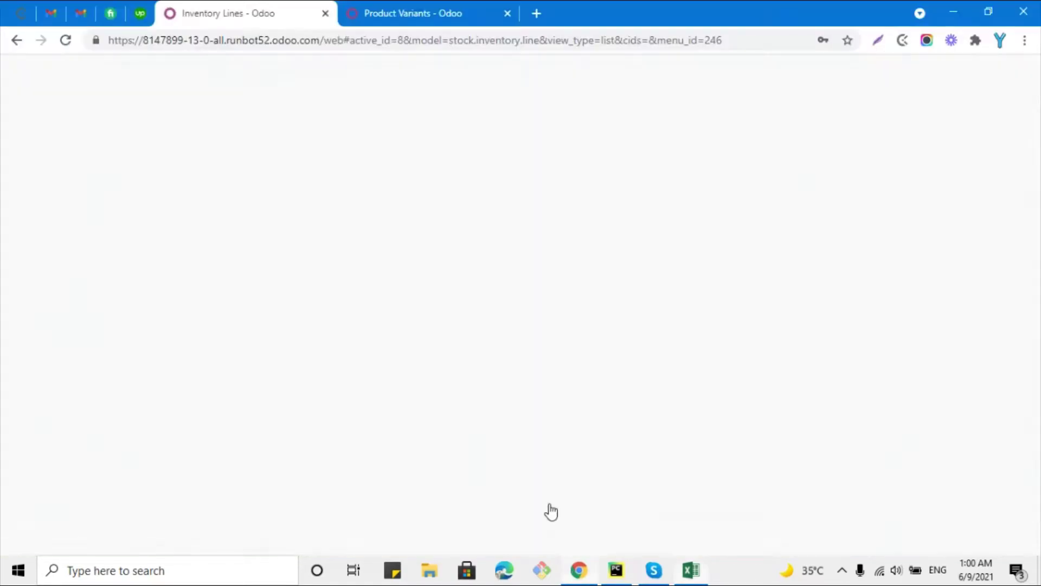
Open the [PROD1] Product 1 variant, with 0.000 on hand, and copy its full name
{"action": "left_click", "coordinate": [397, 8]}
{"action": "left_click", "coordinate": [60, 190]}
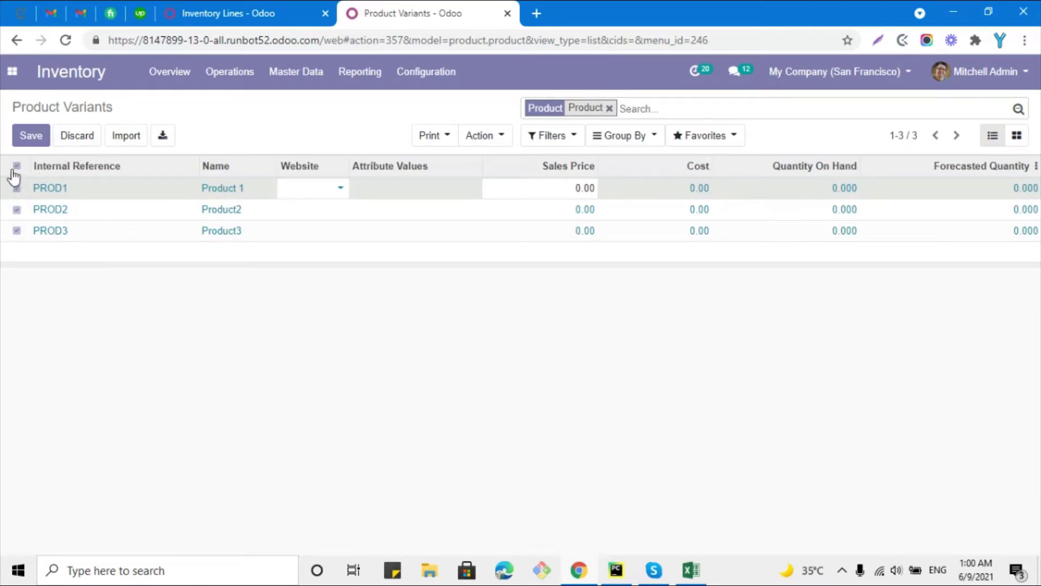
{"action": "left_click", "coordinate": [280, 118]}
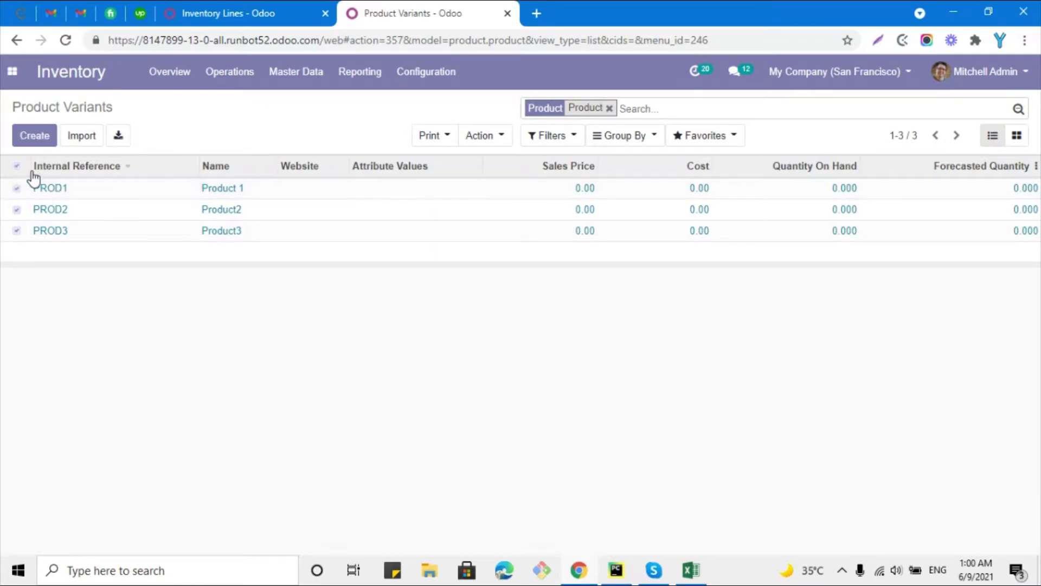
{"action": "left_click", "coordinate": [81, 186]}
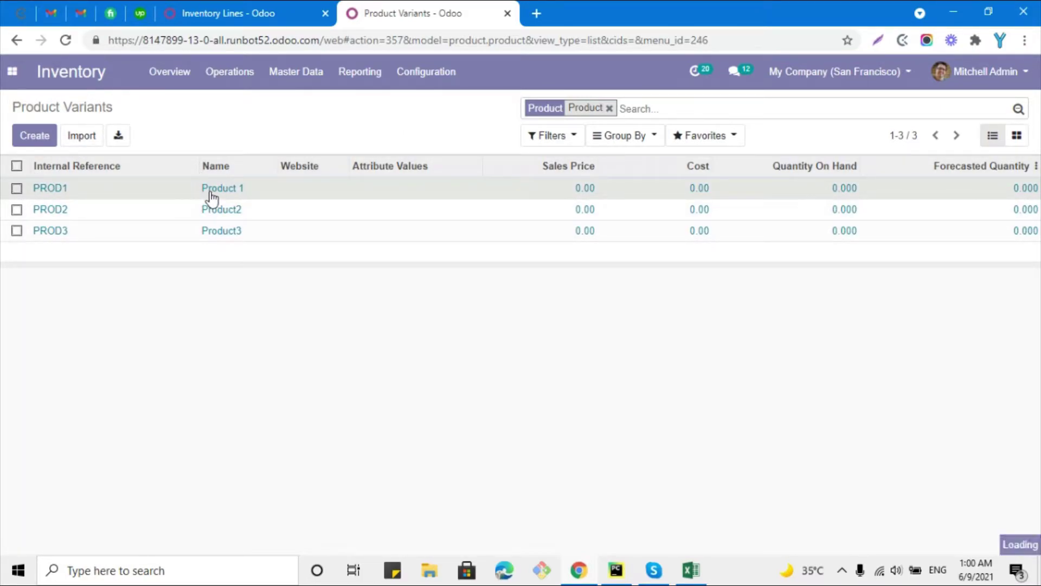
{"action": "left_click_drag", "start_coordinate": [128, 107], "coordinate": [254, 112]}
{"action": "key", "text": "ctrl+c"}
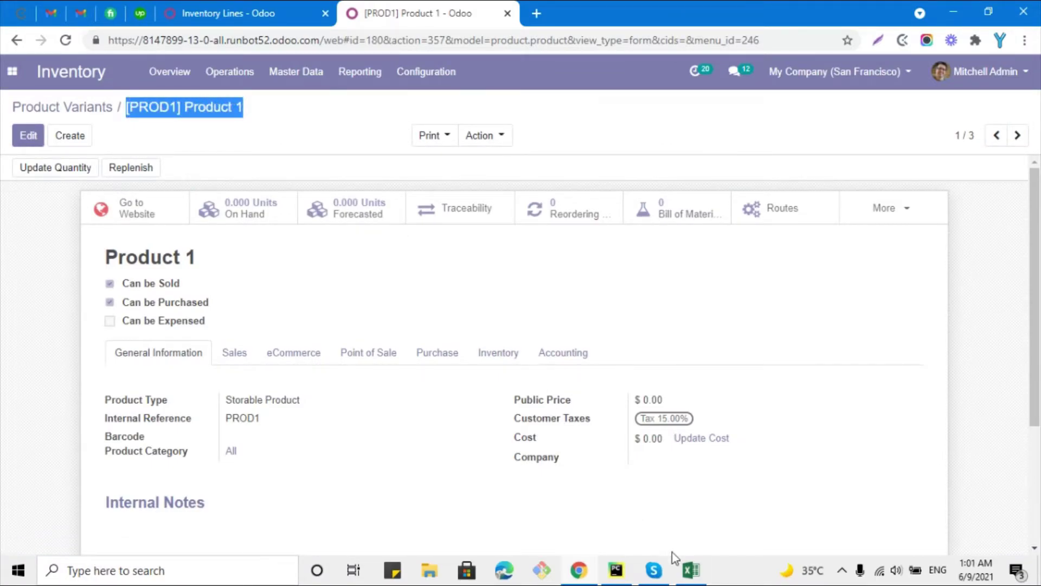
{"action": "left_click", "coordinate": [690, 569]}
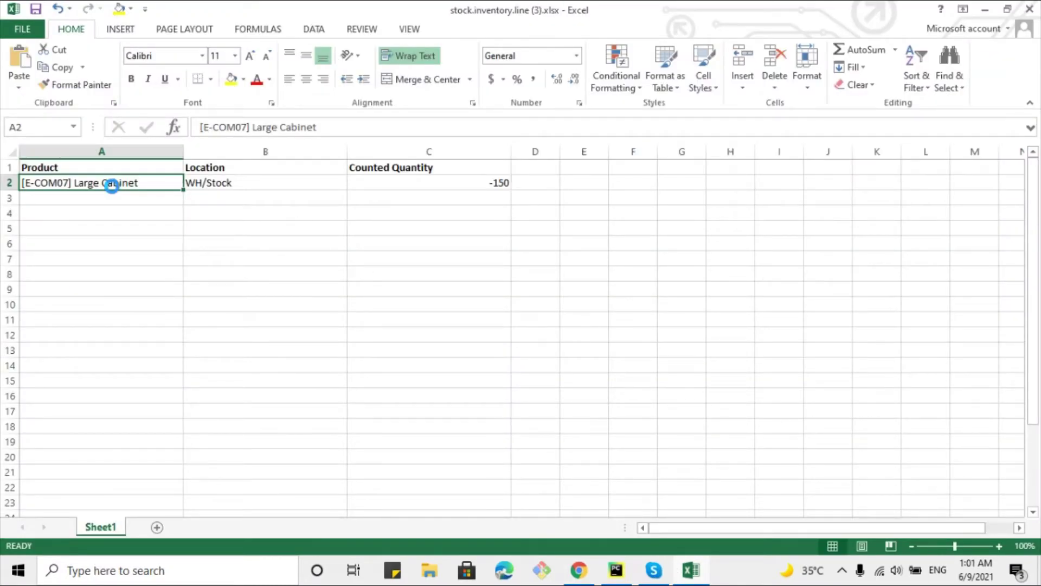
Put [PROD1] Product 1 in A2, then copy it into A3 and A4
{"action": "key", "text": "ctrl+v"}
{"action": "key", "text": "ctrl+z"}
{"action": "double_click", "coordinate": [114, 184]}
{"action": "left_click_drag", "start_coordinate": [138, 183], "coordinate": [23, 182]}
{"action": "key", "text": "ctrl+v"}
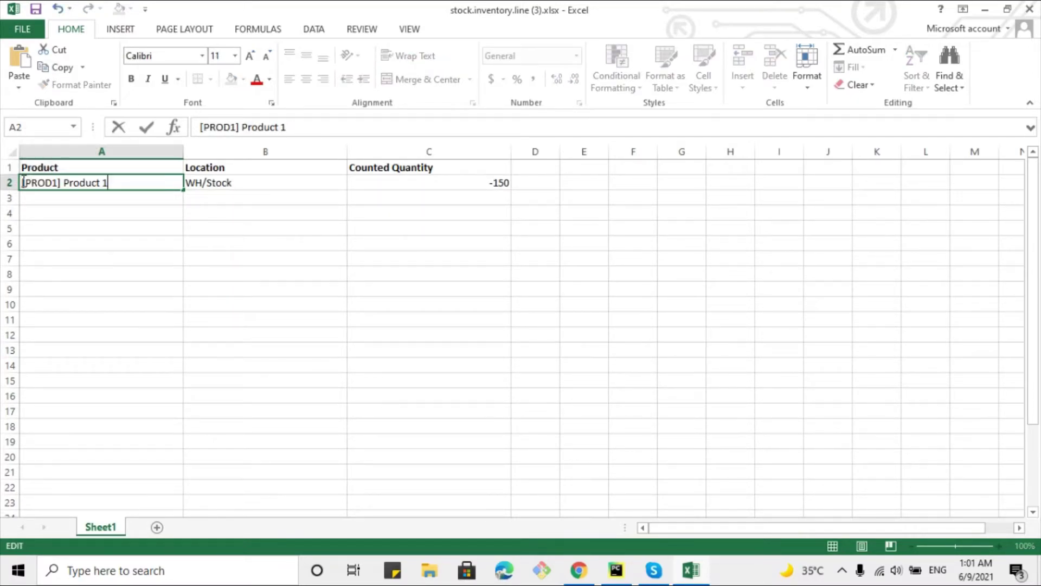
{"action": "key", "text": "Return"}
{"action": "left_click", "coordinate": [86, 186]}
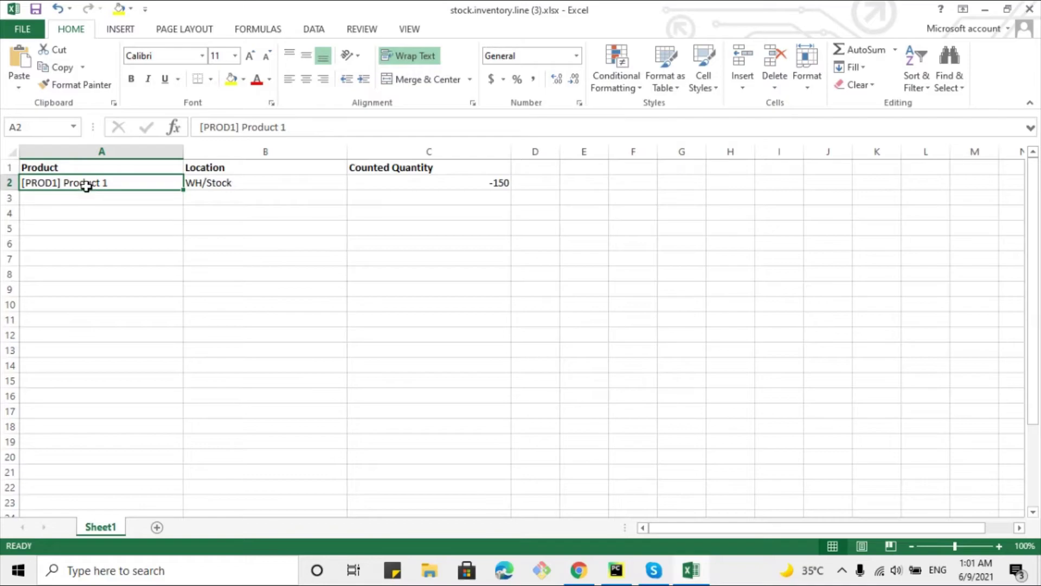
{"action": "key", "text": "ctrl+c"}
{"action": "key", "text": "Down"}
{"action": "key", "text": "ctrl+v"}
{"action": "key", "text": "Down"}
{"action": "key", "text": "ctrl+v"}
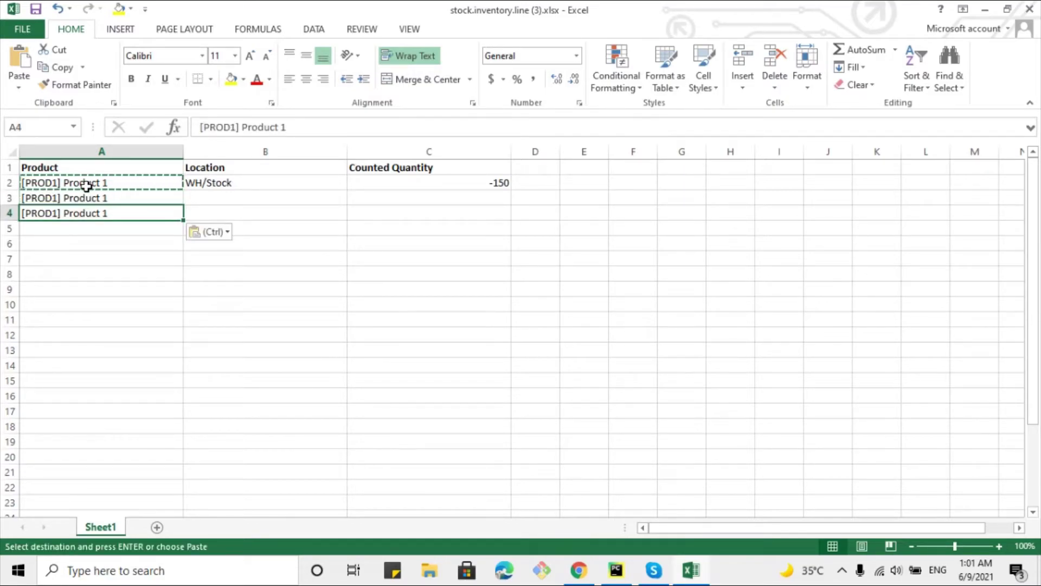
Change A3 to '[PROD2] Product2'
{"action": "left_click", "coordinate": [114, 197]}
{"action": "double_click", "coordinate": [115, 195]}
{"action": "key", "text": "BackSpace"}
{"action": "key", "text": "BackSpace"}
{"action": "type", "text": "2"}
{"action": "key", "text": "Return"}
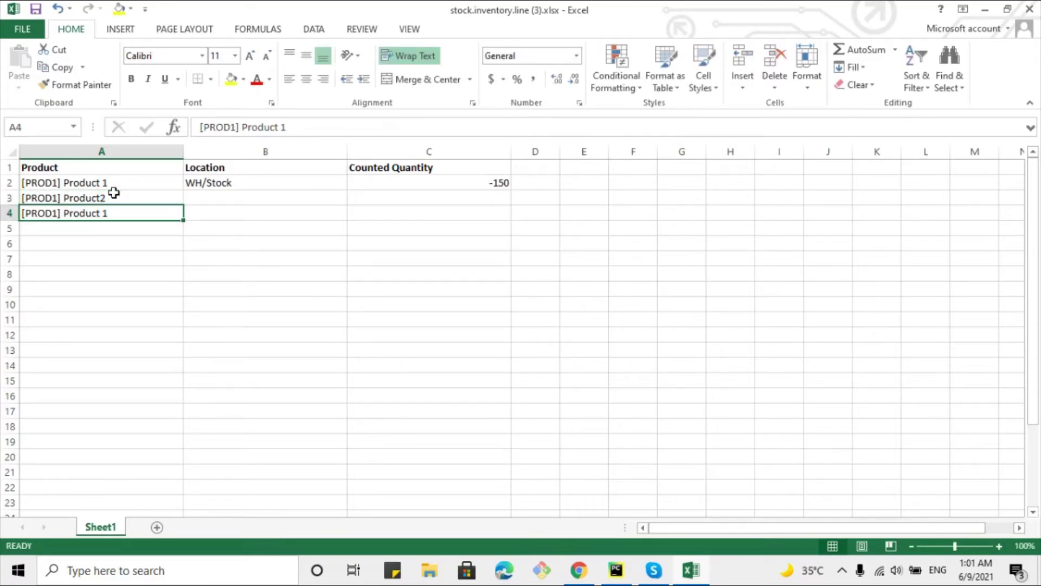
{"action": "left_click", "coordinate": [65, 197]}
{"action": "double_click", "coordinate": [60, 199]}
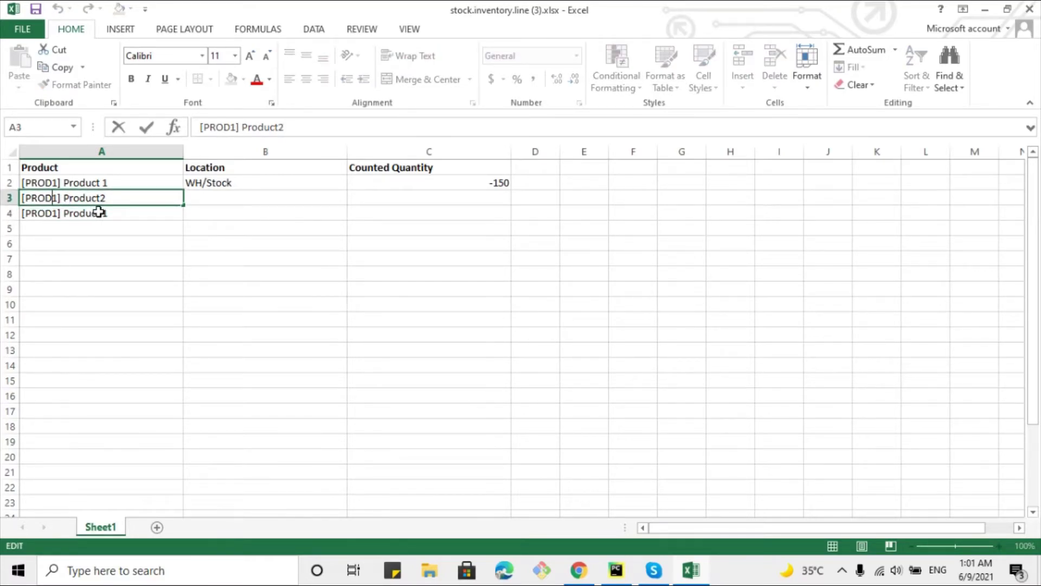
{"action": "key", "text": "BackSpace"}
{"action": "type", "text": "2"}
{"action": "key", "text": "Return"}
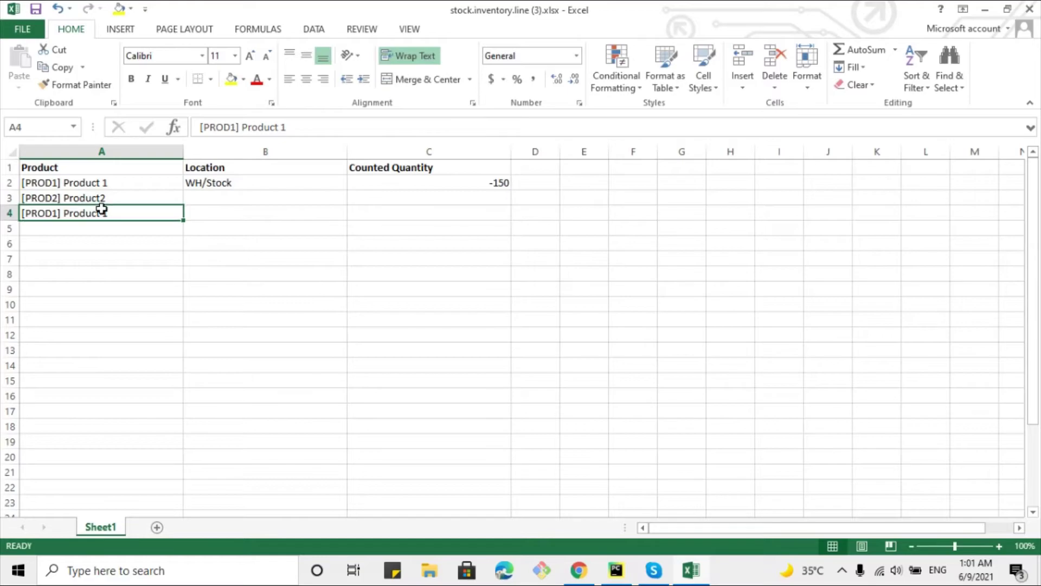
Change A4 to '[PROD3] Product3'
{"action": "double_click", "coordinate": [113, 214]}
{"action": "key", "text": "BackSpace"}
{"action": "key", "text": "BackSpace"}
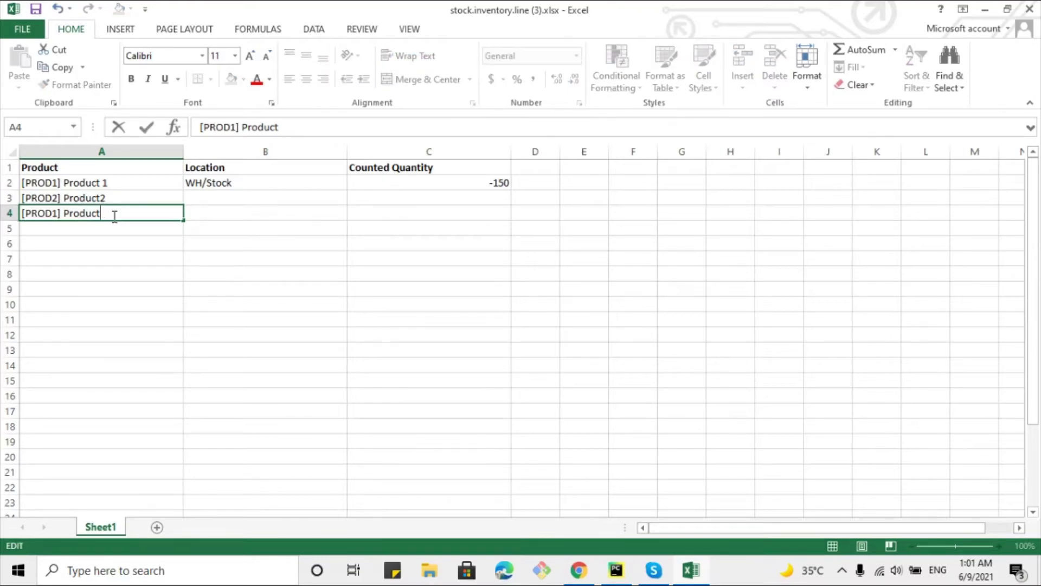
{"action": "type", "text": "3"}
{"action": "key", "text": "Return"}
{"action": "double_click", "coordinate": [92, 214]}
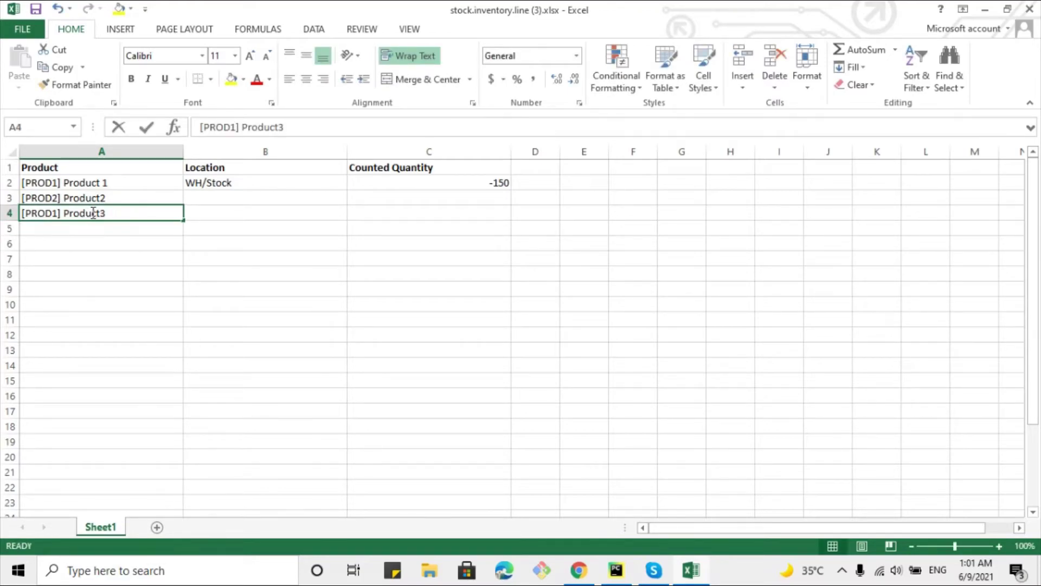
{"action": "key", "text": "BackSpace"}
{"action": "type", "text": "3"}
{"action": "key", "text": "Return"}
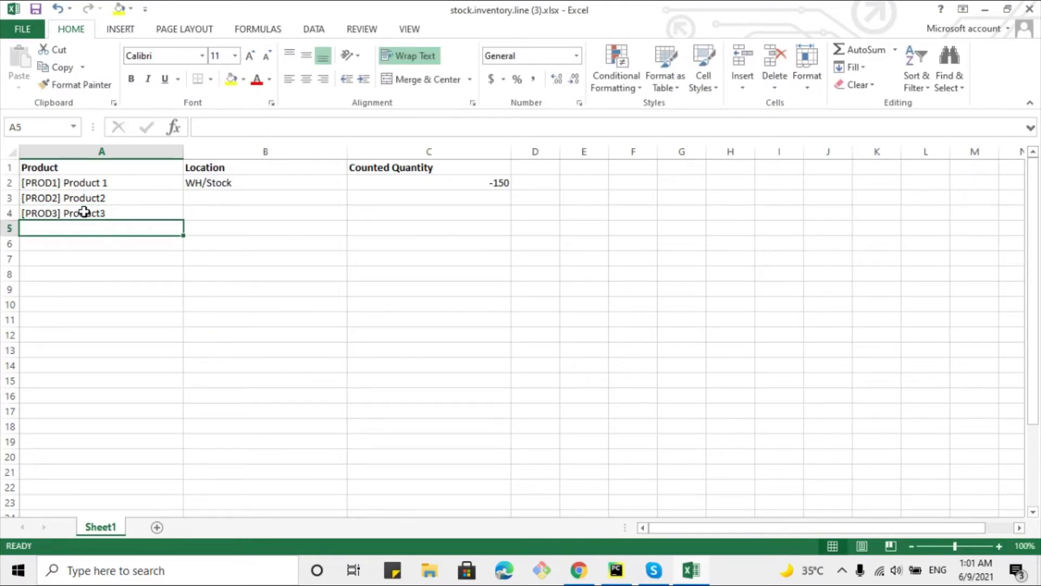
{"action": "left_click", "coordinate": [92, 196]}
{"action": "left_click_drag", "start_coordinate": [86, 182], "coordinate": [448, 213]}
Copy row 2's location and counted quantity into row 3
{"action": "left_click", "coordinate": [275, 194]}
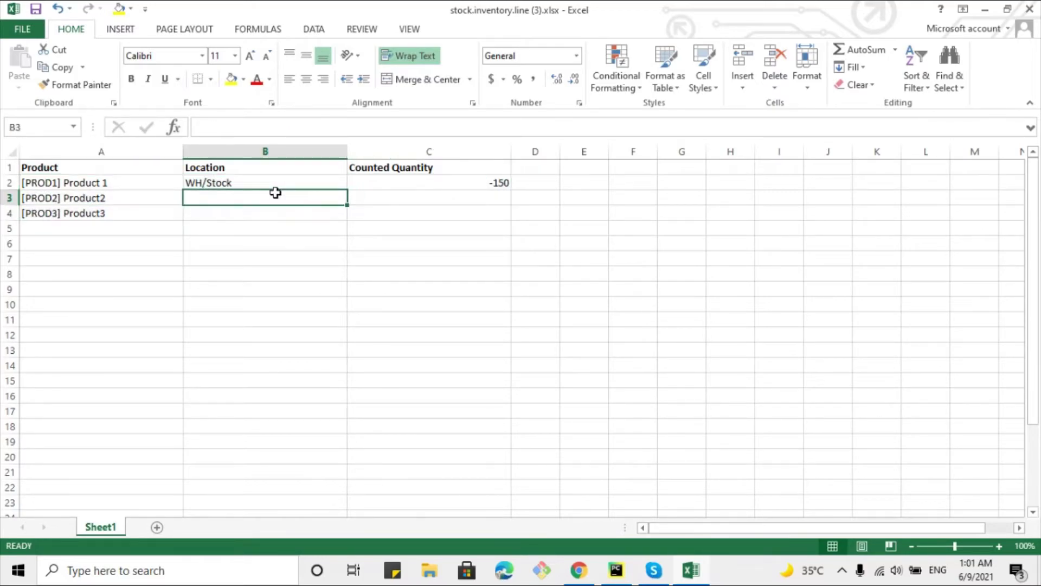
{"action": "key", "text": "Up"}
{"action": "key", "text": "shift+Right"}
{"action": "key", "text": "ctrl+c"}
{"action": "key", "text": "Down"}
{"action": "key", "text": "ctrl+v"}
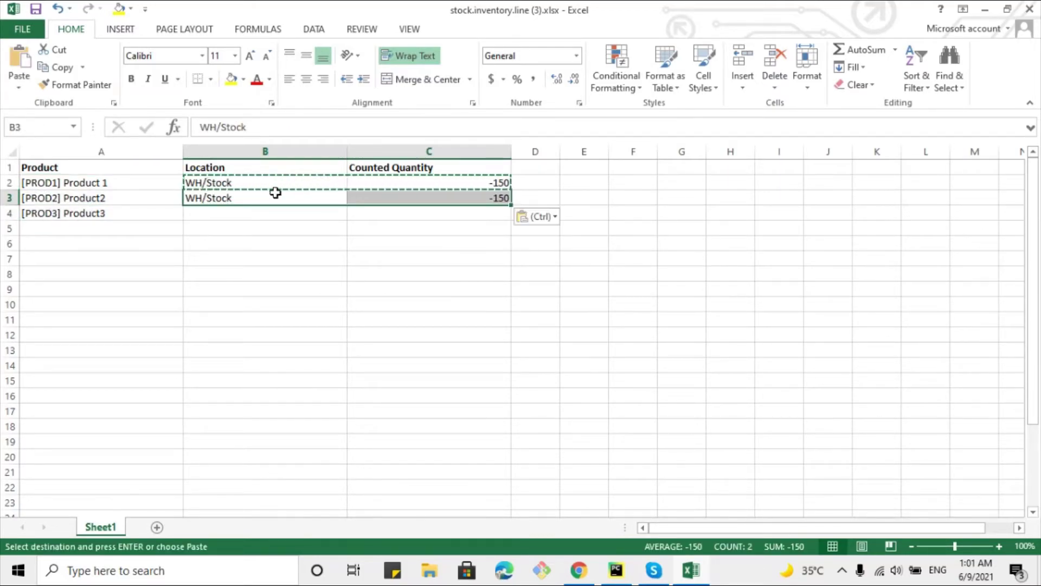
{"action": "left_click", "coordinate": [275, 193]}
Enter counted quantities 10, 15 and 20 for PROD1, PROD2 and PROD3
{"action": "left_click", "coordinate": [442, 181]}
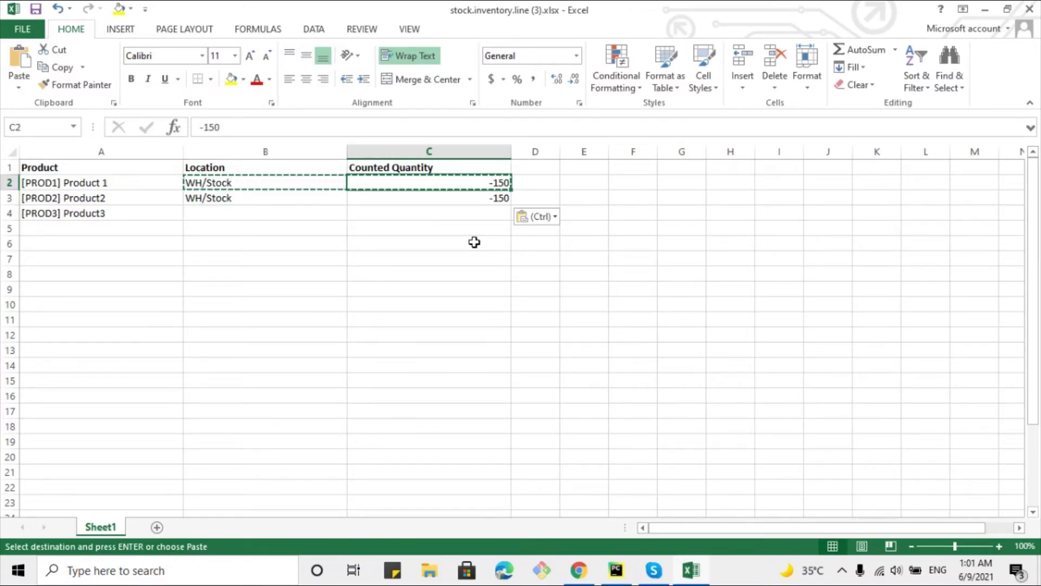
{"action": "type", "text": "1"}
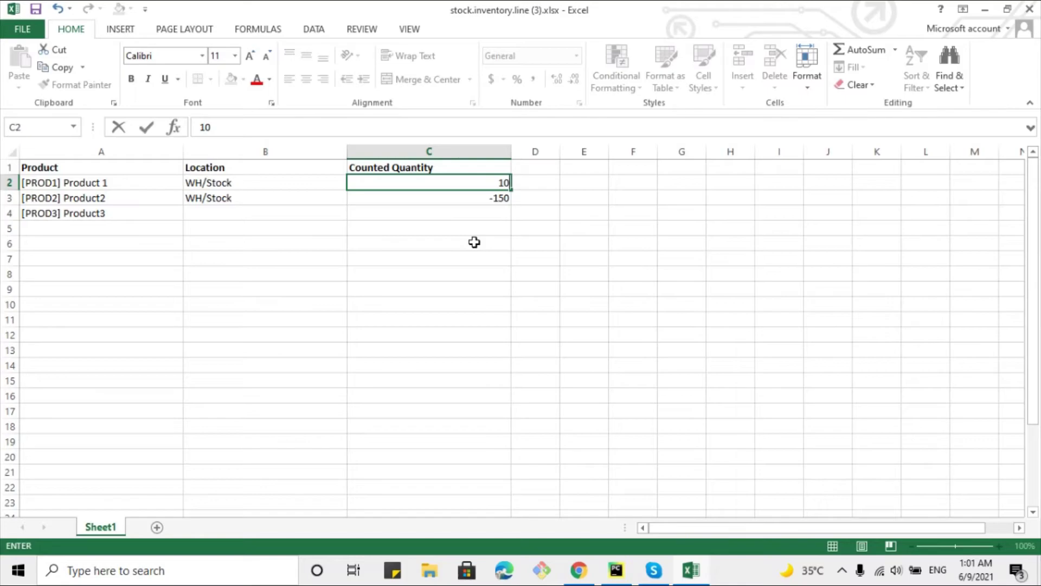
{"action": "key", "text": "Up"}
{"action": "key", "text": "Down"}
{"action": "key", "text": "Down"}
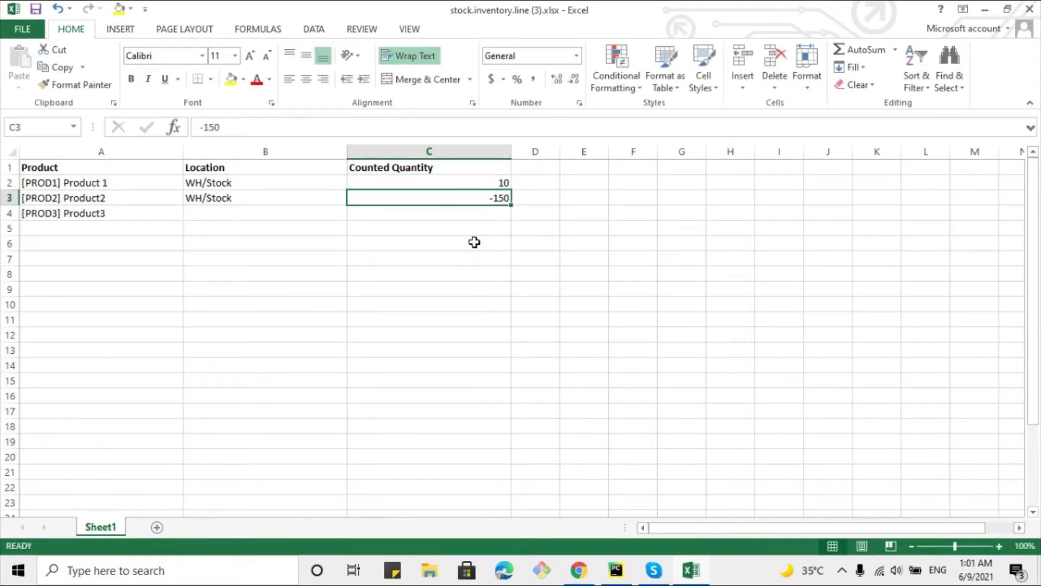
{"action": "type", "text": "1"}
{"action": "key", "text": "Return"}
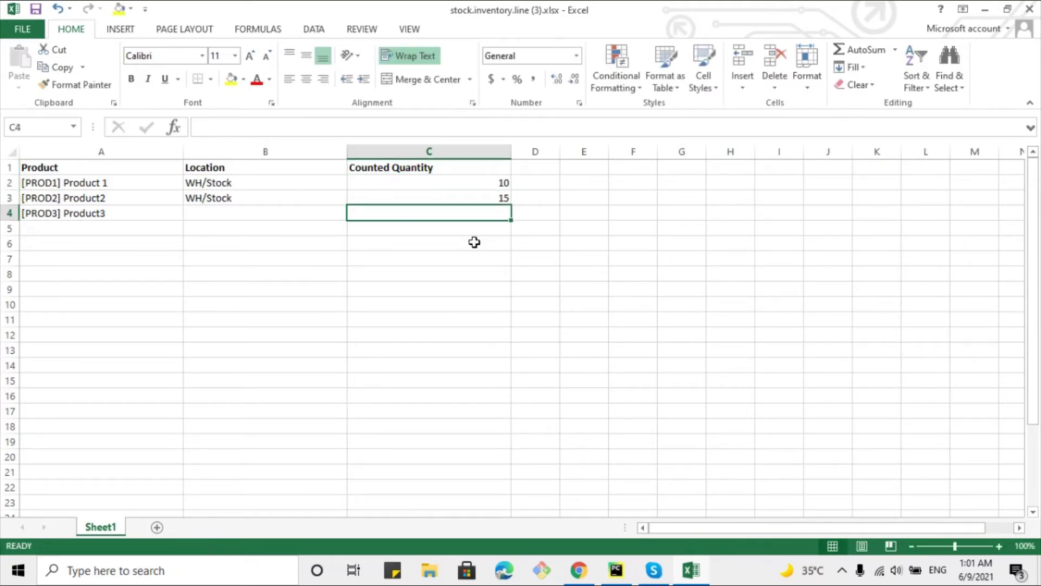
{"action": "type", "text": "1"}
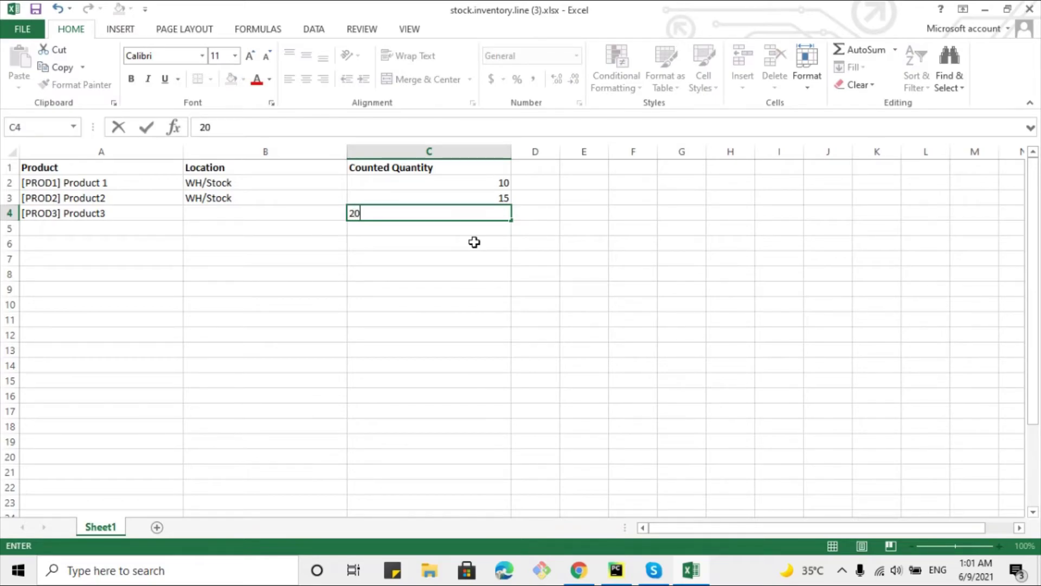
{"action": "type", "text": "0"}
{"action": "key", "text": "Return"}
Copy the WH/Stock location from B3 into B4
{"action": "left_click", "coordinate": [182, 205]}
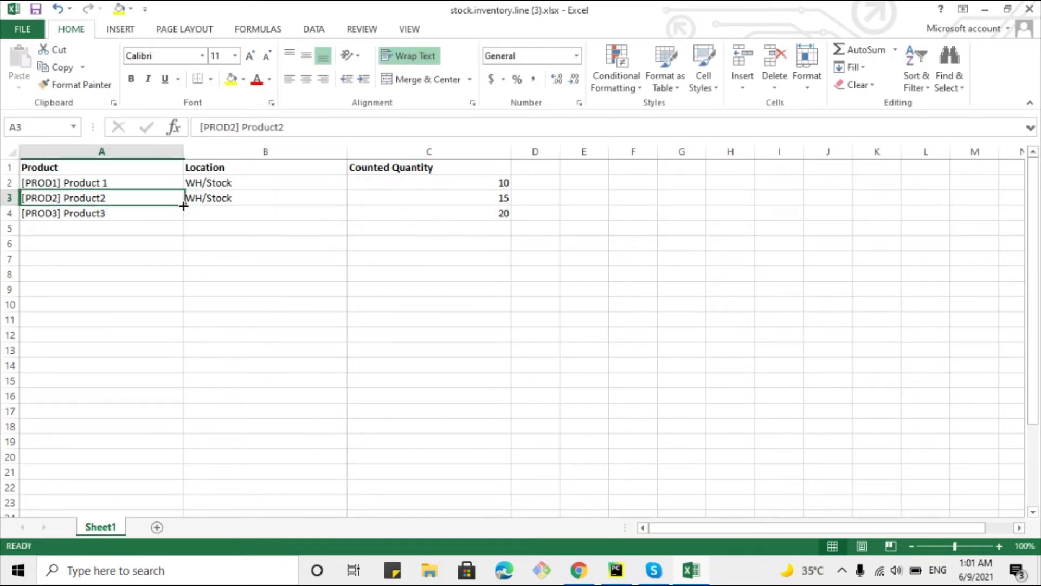
{"action": "left_click", "coordinate": [186, 200]}
{"action": "key", "text": "ctrl+c"}
{"action": "left_click", "coordinate": [186, 212]}
{"action": "key", "text": "ctrl+v"}
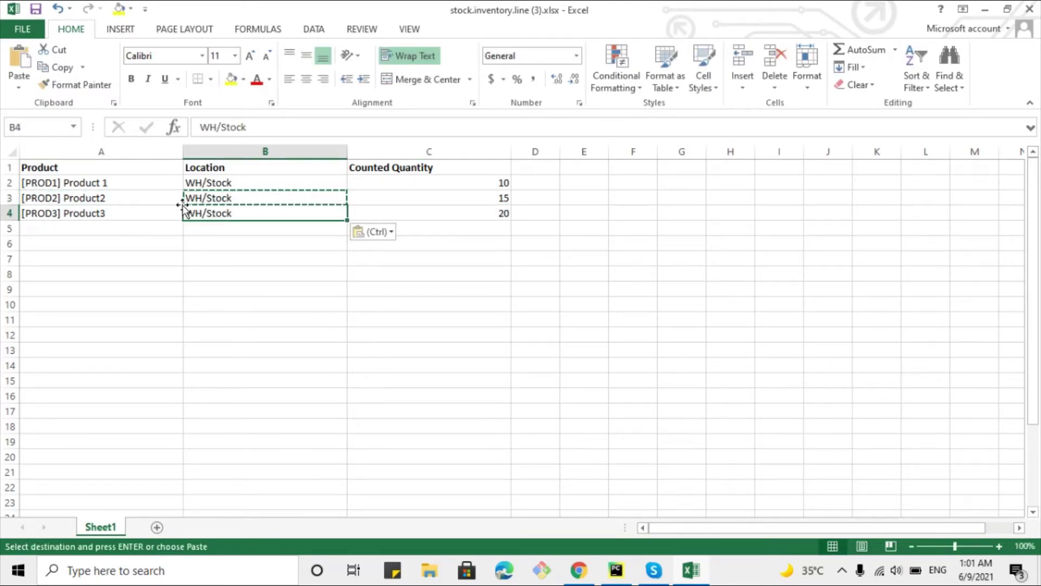
{"action": "key", "text": "Escape"}
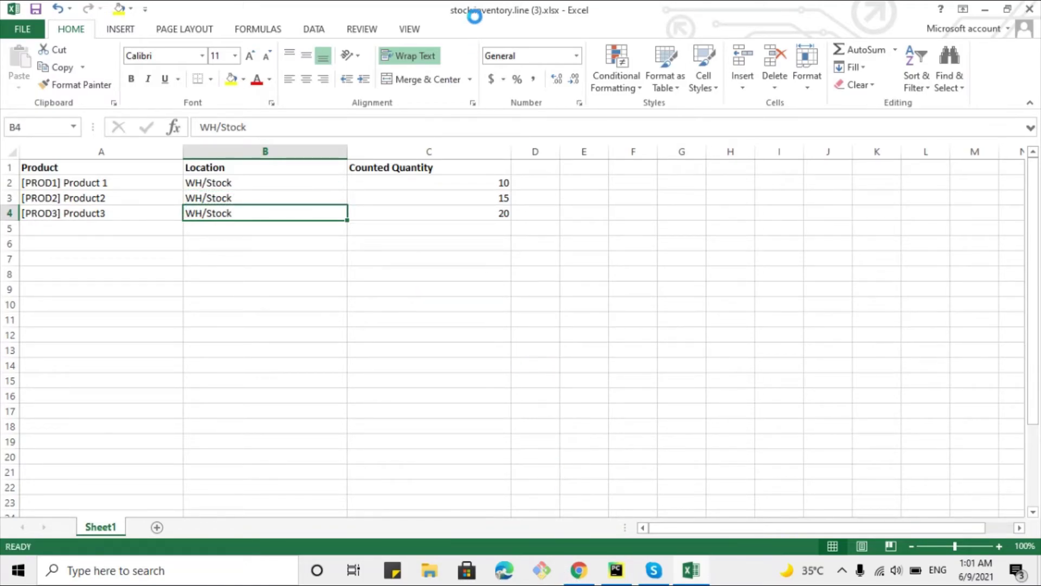
{"action": "left_click", "coordinate": [579, 570]}
Import the edited stock.inventory.line (3).xlsx into the Odoo inventory lines
{"action": "left_click", "coordinate": [228, 14]}
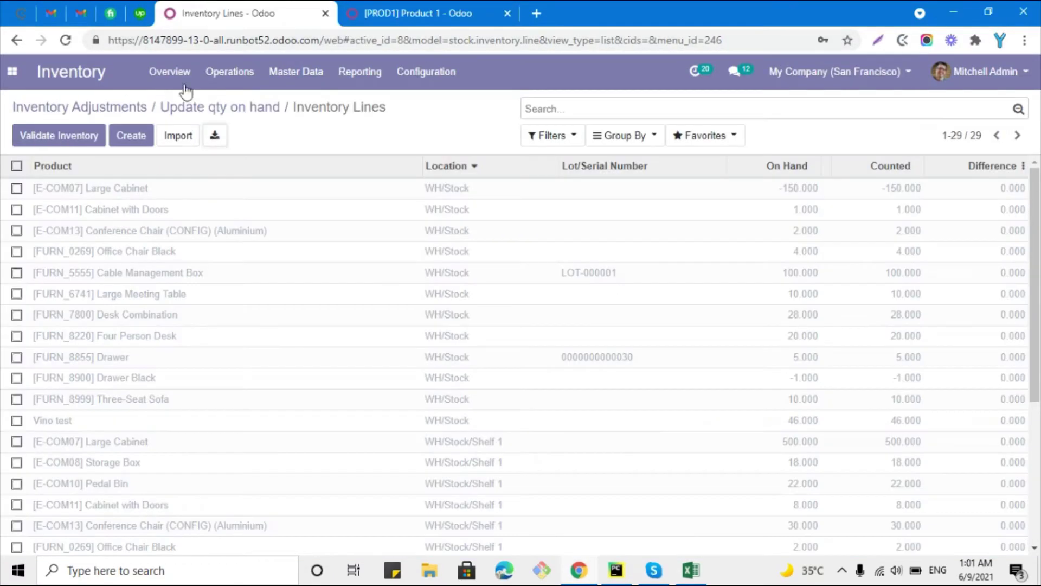
{"action": "left_click", "coordinate": [182, 137]}
{"action": "left_click", "coordinate": [33, 139]}
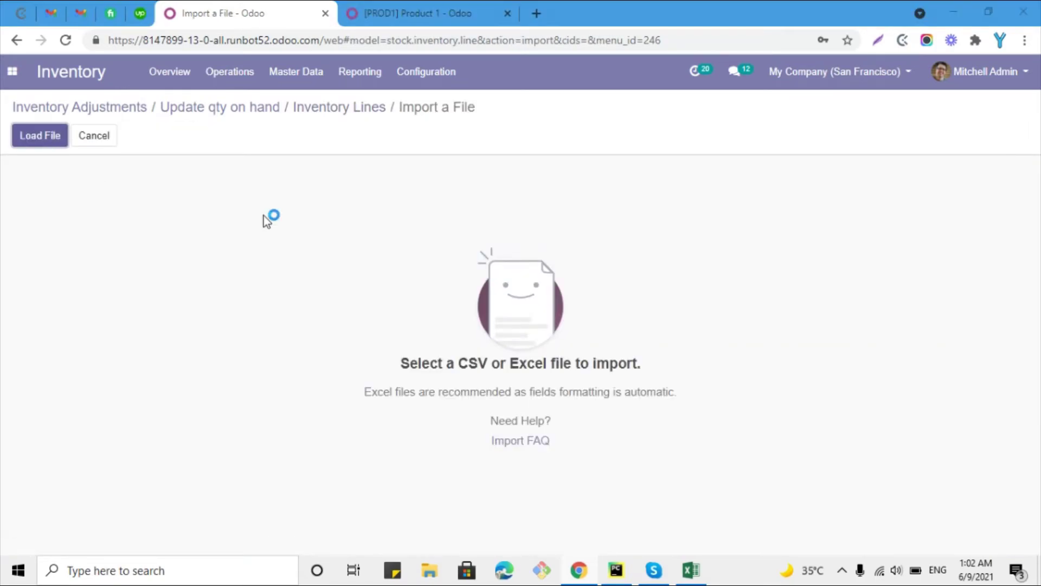
{"action": "left_click", "coordinate": [279, 130]}
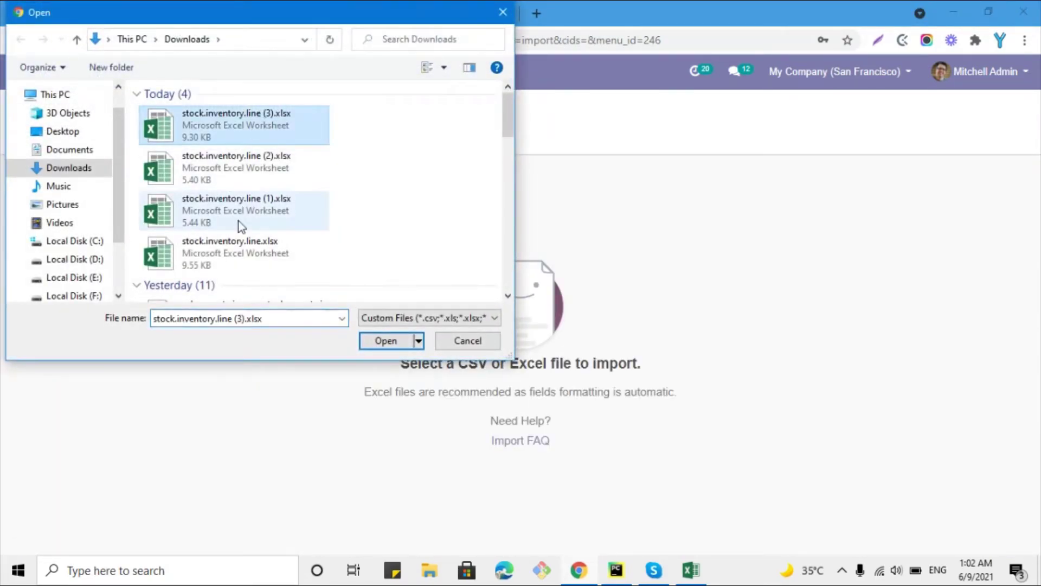
{"action": "left_click", "coordinate": [409, 345]}
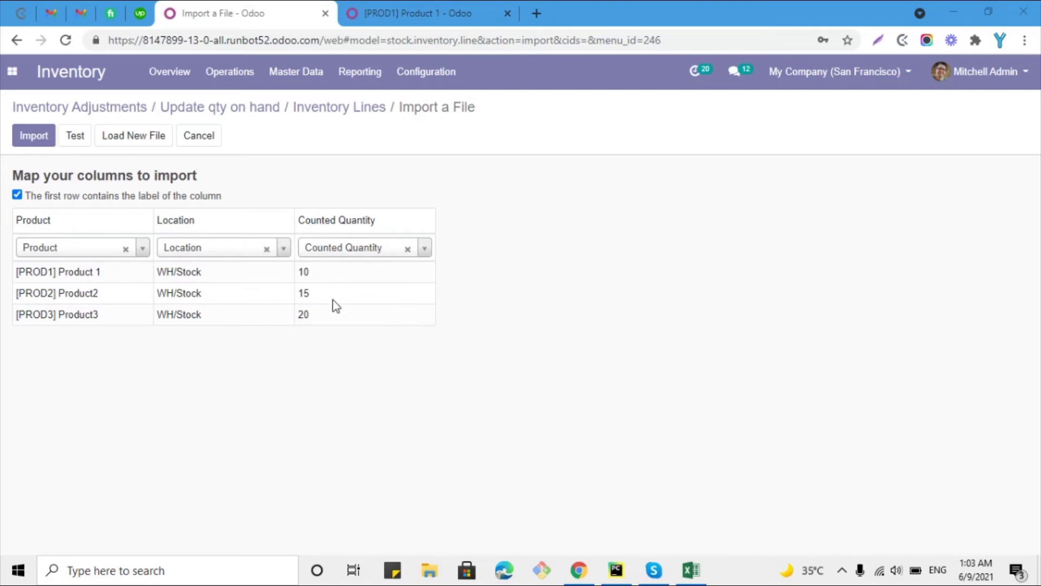
Test the mapped spreadsheet and import its three counted lines for PROD1, PROD2 and PROD3
{"action": "left_click", "coordinate": [76, 136]}
{"action": "left_click_drag", "start_coordinate": [91, 227], "coordinate": [1, 223]}
{"action": "left_click", "coordinate": [19, 142]}
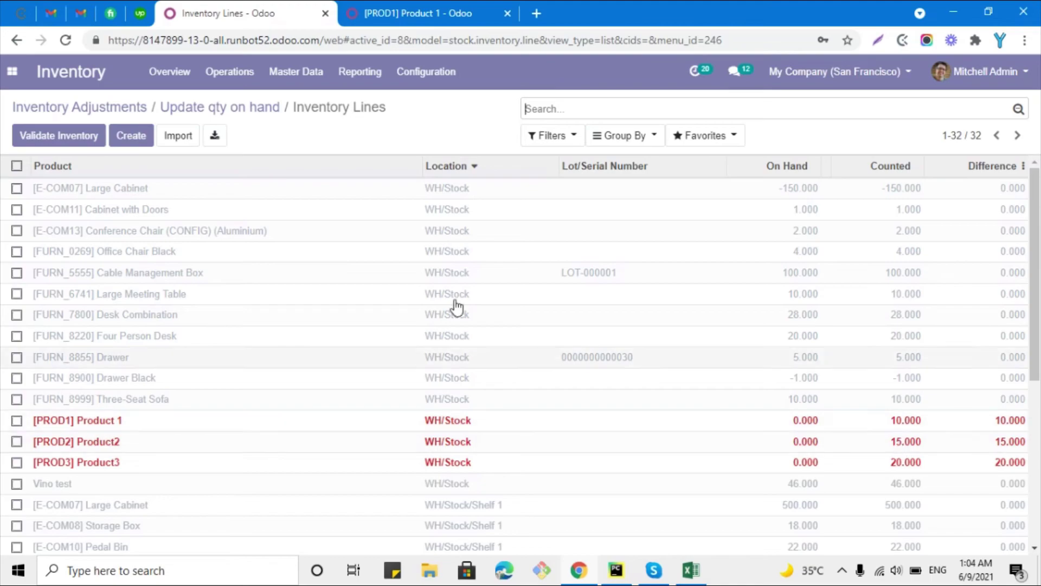
Validate the adjustment and check Product Variants shows PROD1-3 on hand at 10, 15 and 20
{"action": "left_click", "coordinate": [36, 136]}
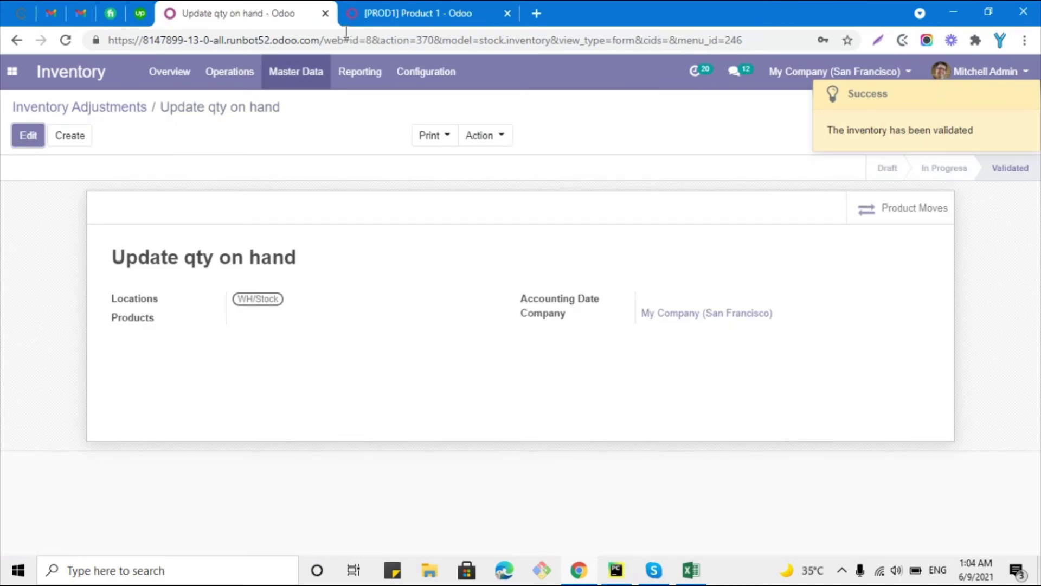
{"action": "left_click", "coordinate": [498, 8]}
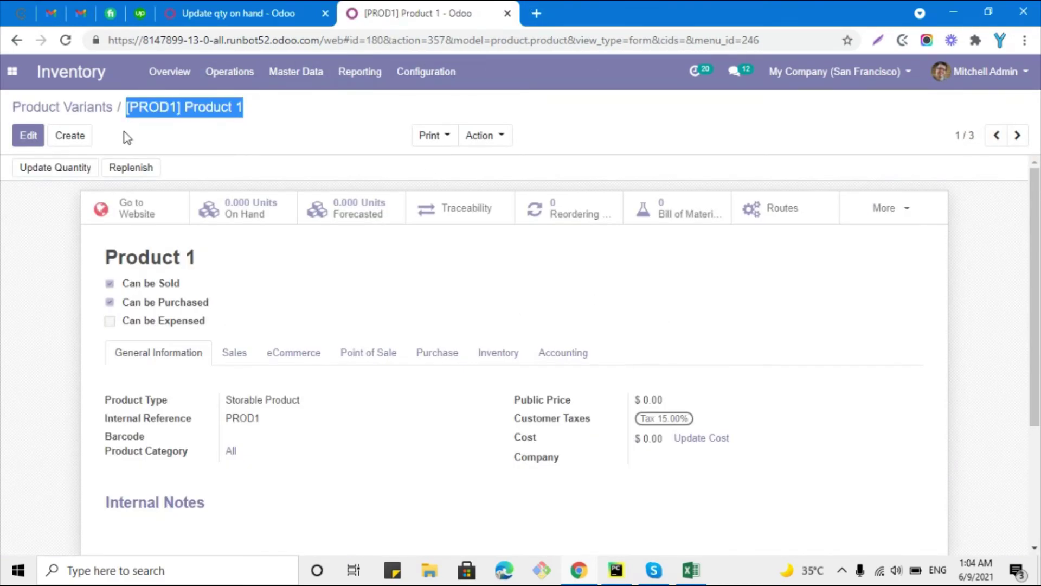
{"action": "left_click", "coordinate": [76, 110]}
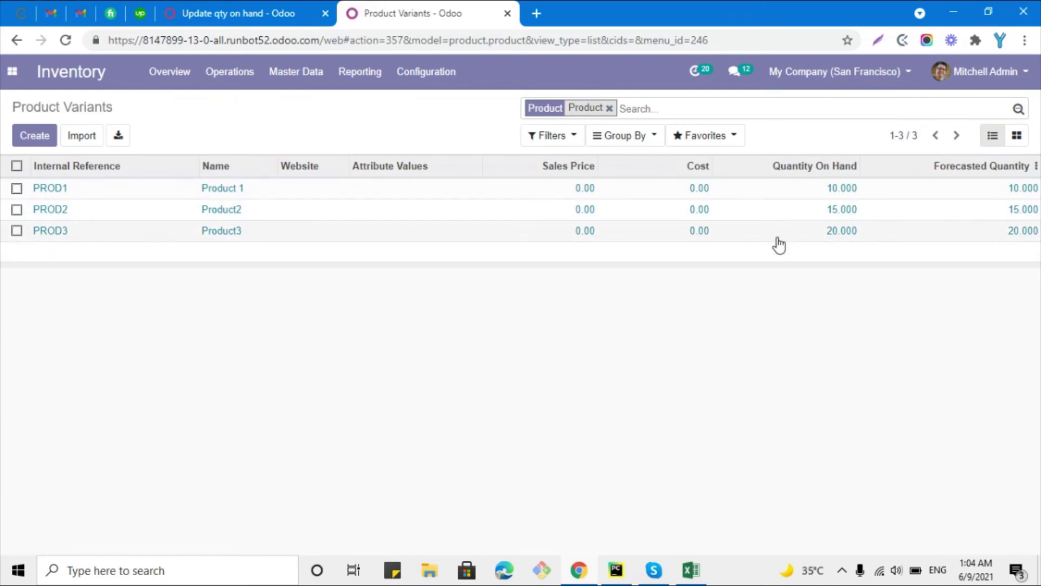